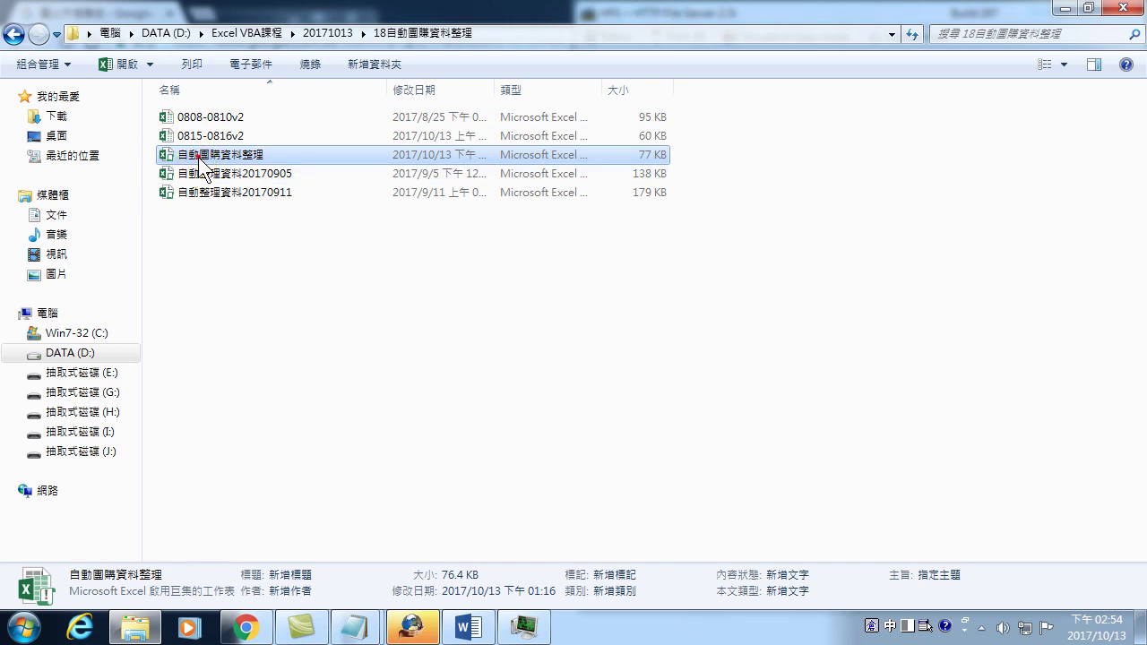
- Open the group-buy workbook 自動團購資料整理 from the 18自動團購資料整理 folder
double_click(201, 156)
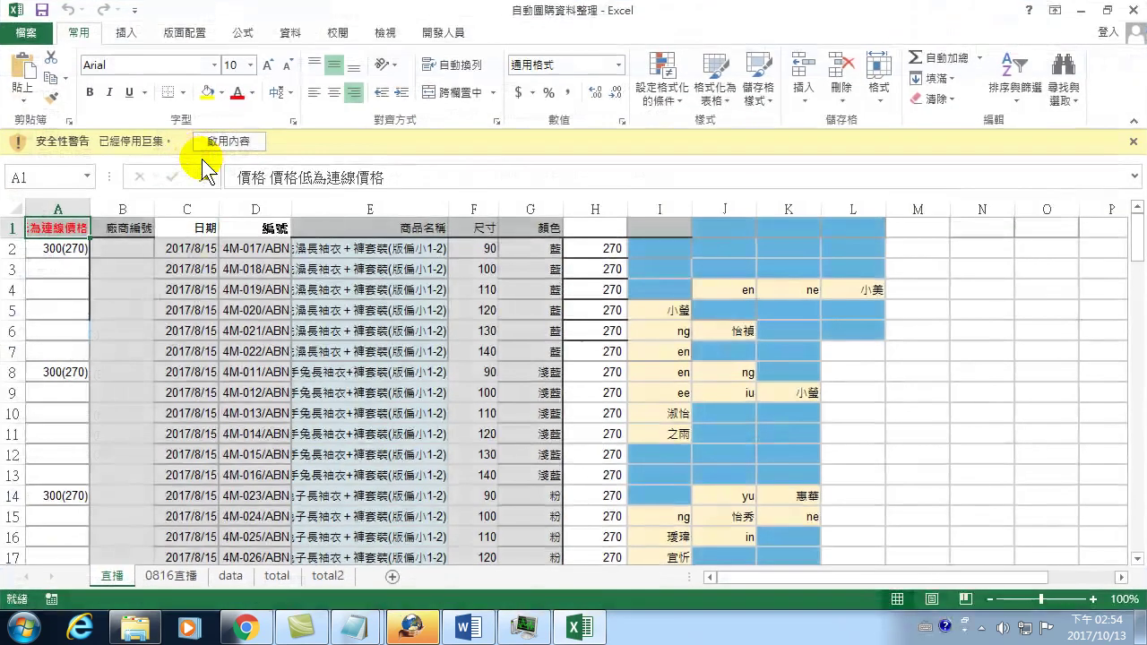
- Enable the workbook's macro content and inspect the first order row and its buyer cell
click(231, 142)
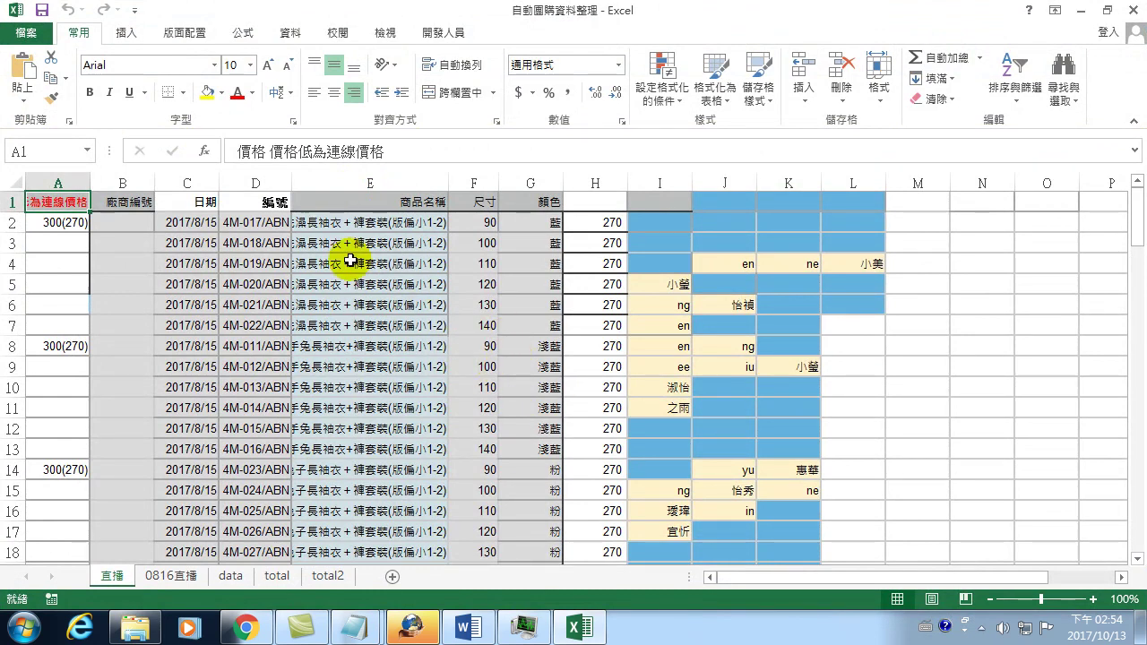
drag(186, 223, 528, 228)
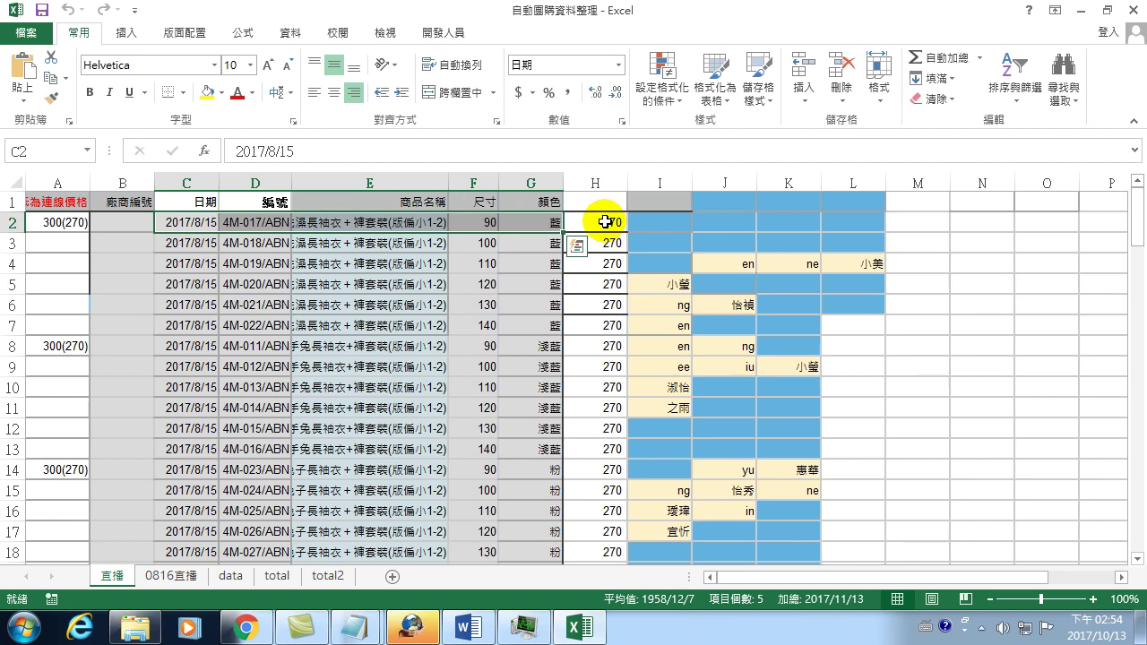
click(657, 226)
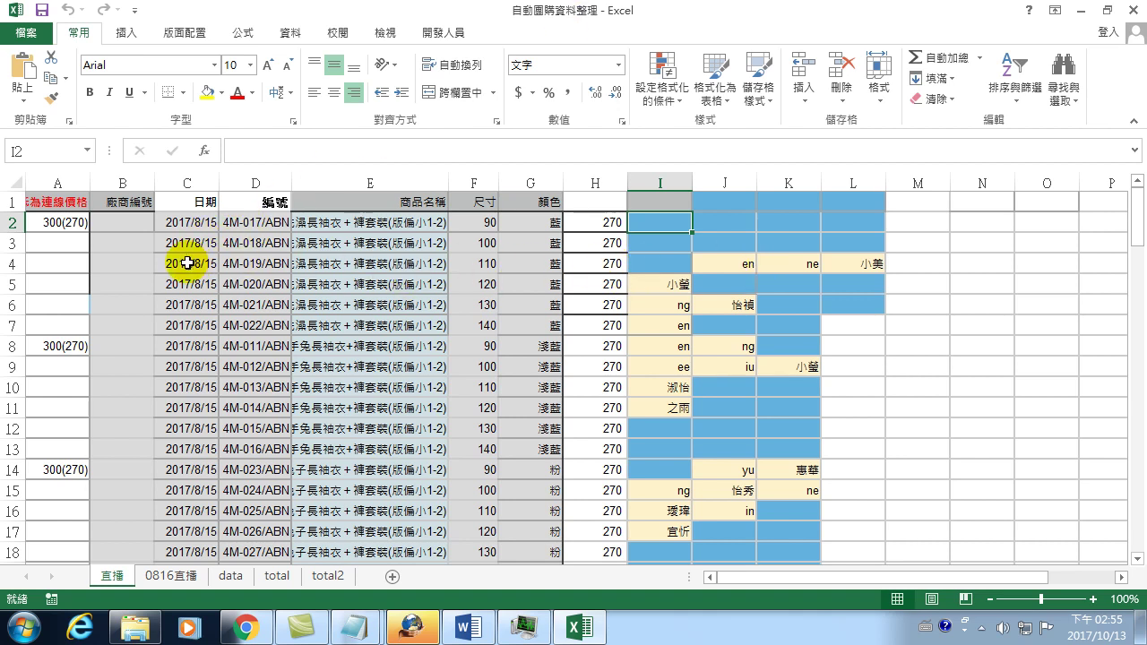
- Review rows 4, 5 and 9 on the 直播 sheet, checking product codes, names and buyer entries
drag(186, 263, 536, 264)
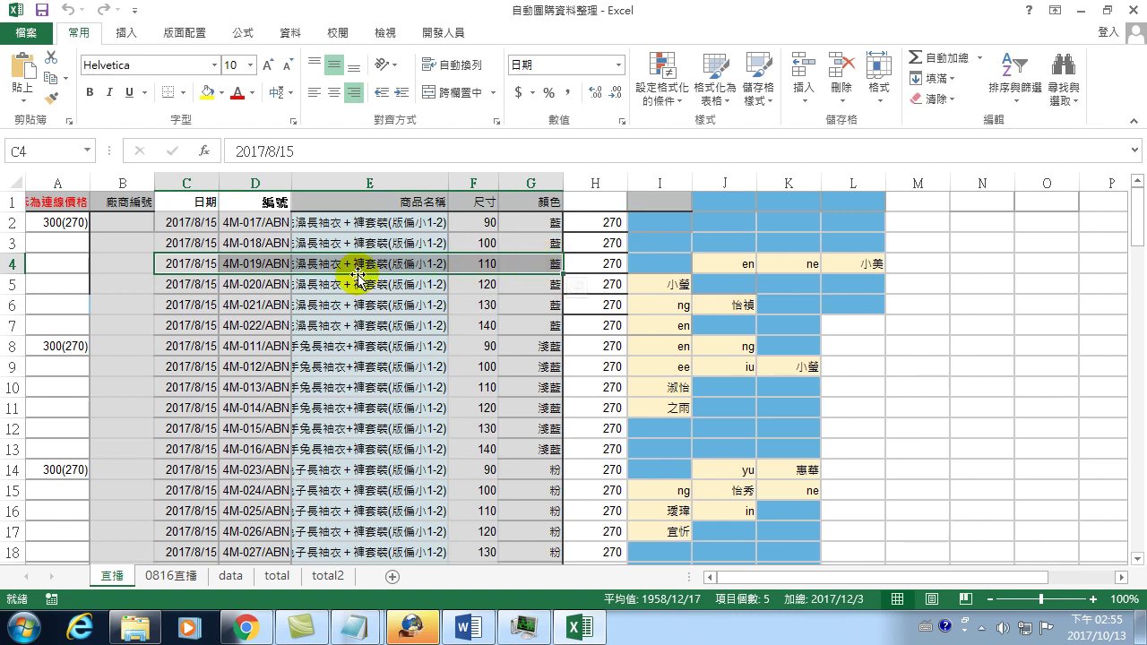
click(263, 265)
click(310, 262)
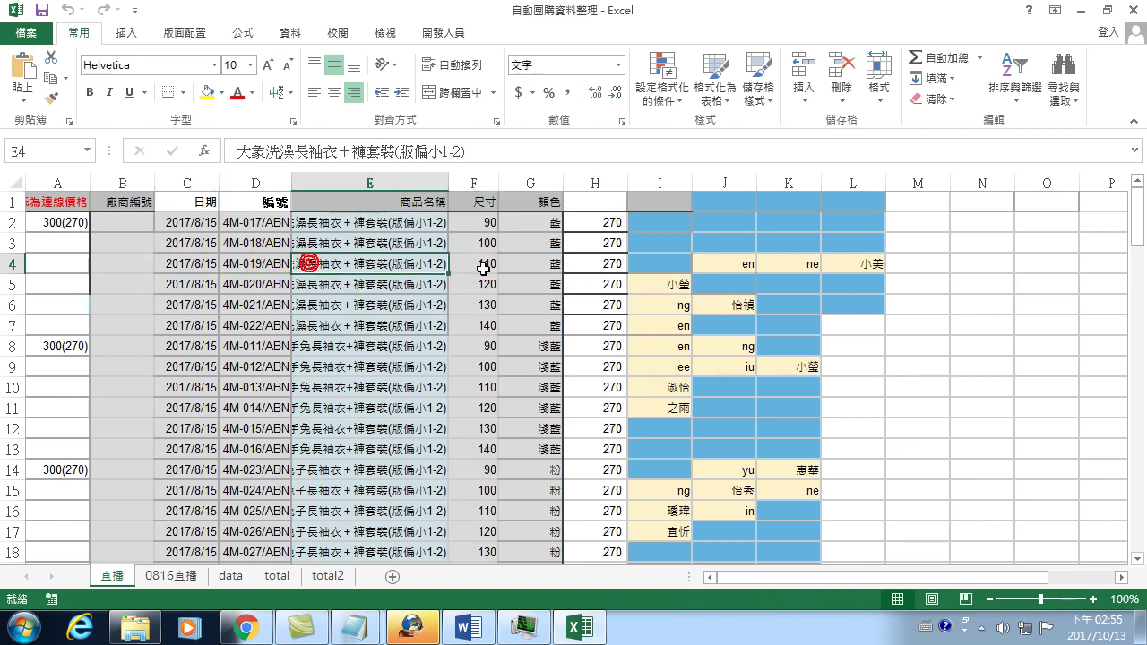
click(737, 263)
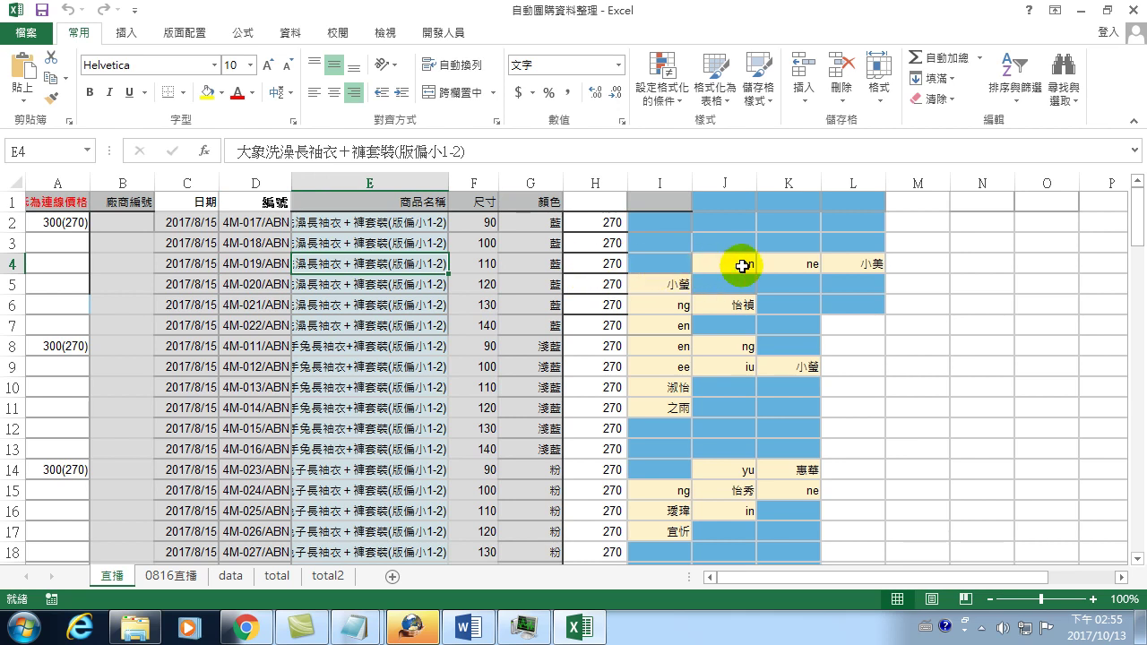
click(807, 266)
click(876, 262)
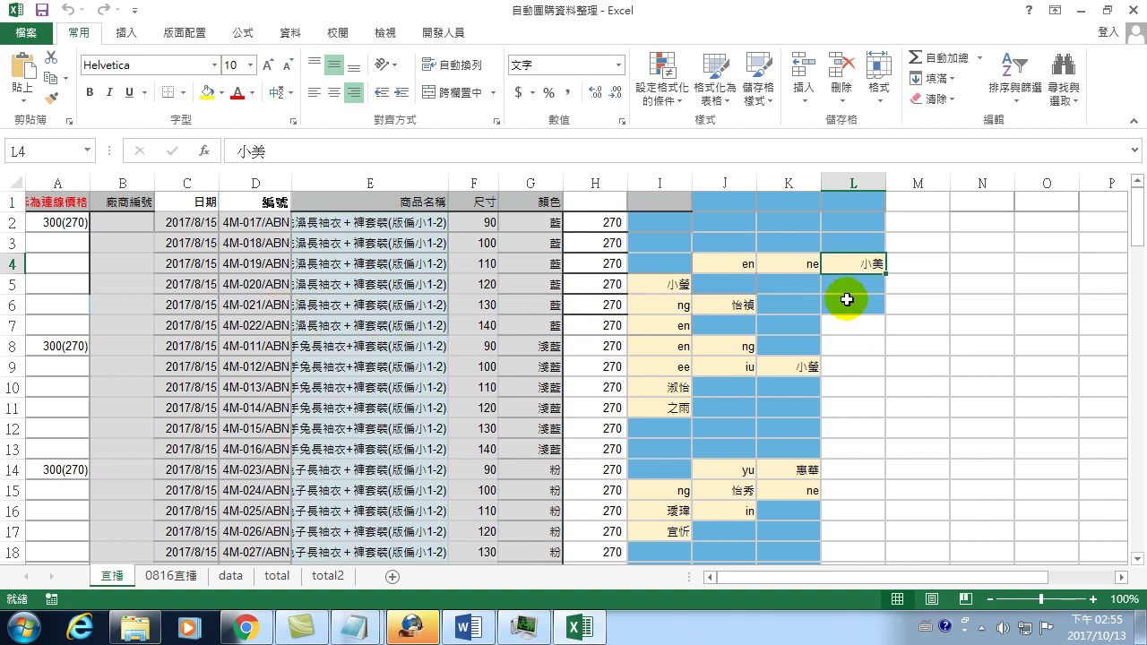
click(670, 285)
drag(184, 285, 592, 283)
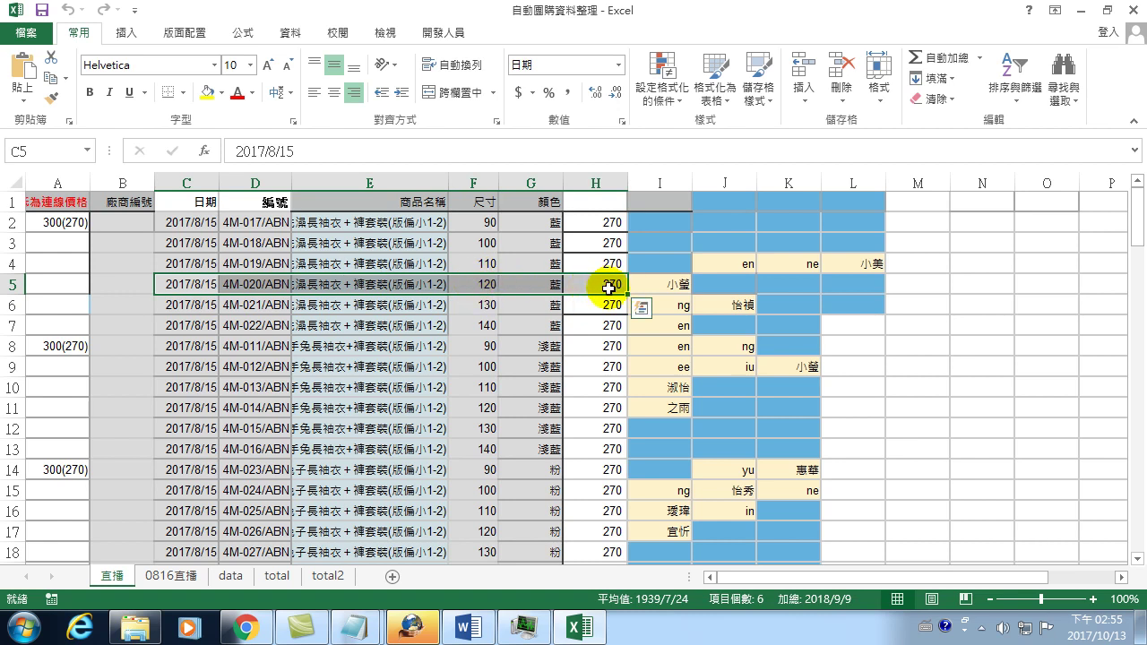
drag(789, 367, 213, 366)
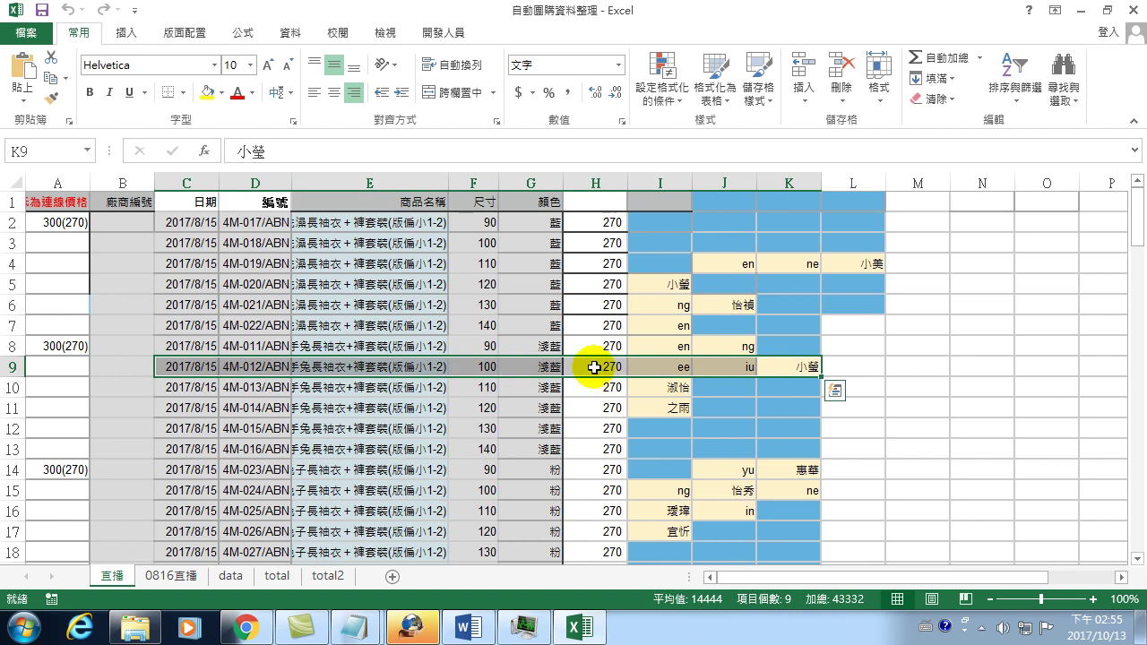
scroll(613, 374, down, 2)
scroll(679, 391, down, 2)
scroll(678, 392, down, 1)
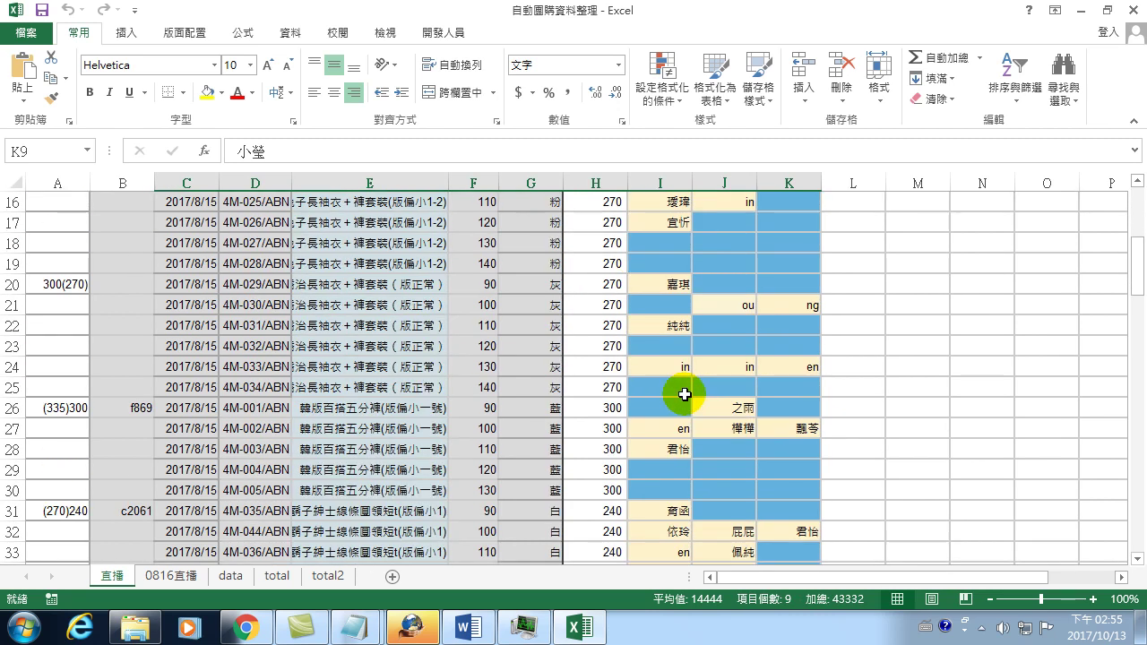
scroll(685, 395, down, 3)
scroll(687, 397, down, 1)
scroll(687, 397, down, 1)
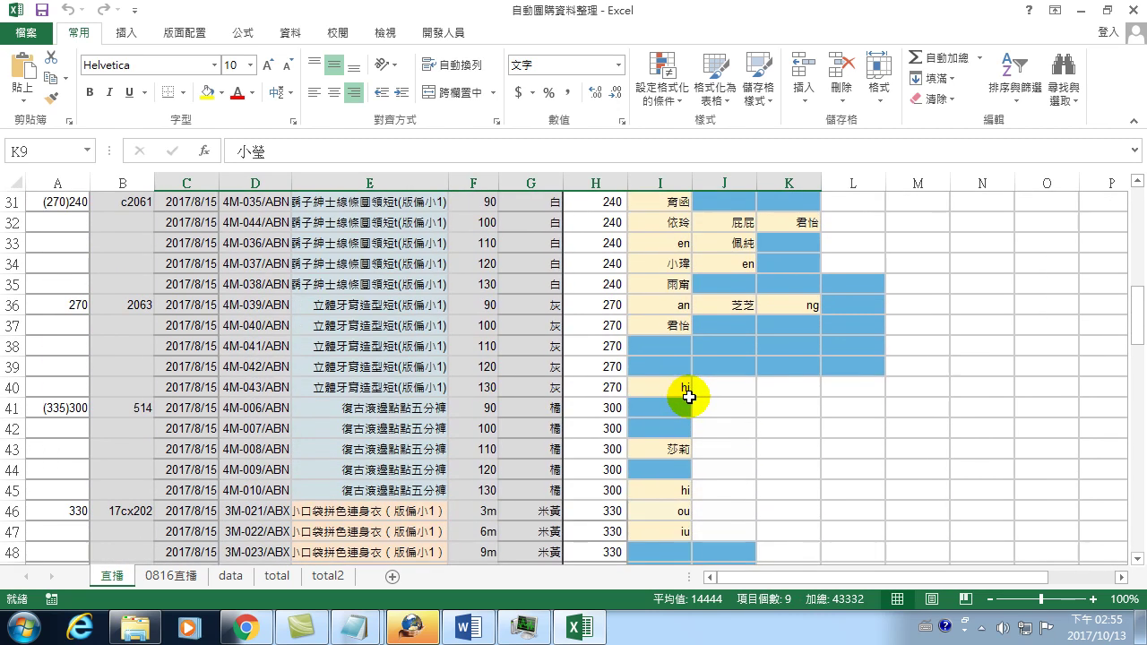
scroll(688, 397, down, 3)
scroll(689, 397, down, 2)
scroll(688, 397, down, 3)
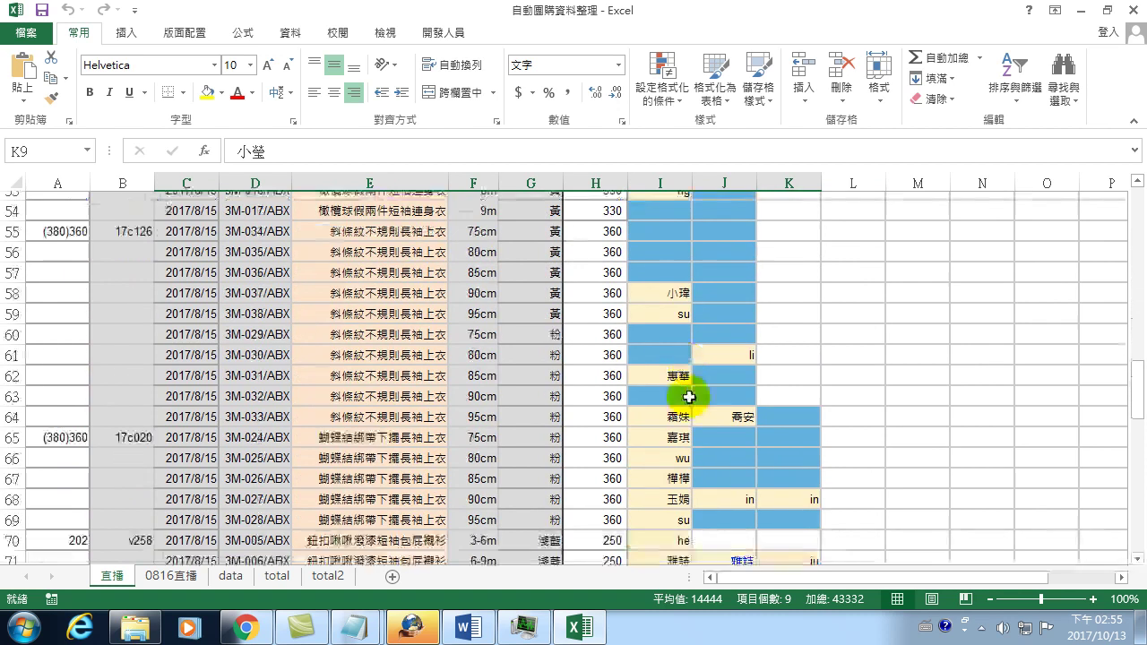
scroll(688, 397, down, 1)
scroll(688, 397, down, 1)
scroll(688, 397, down, 3)
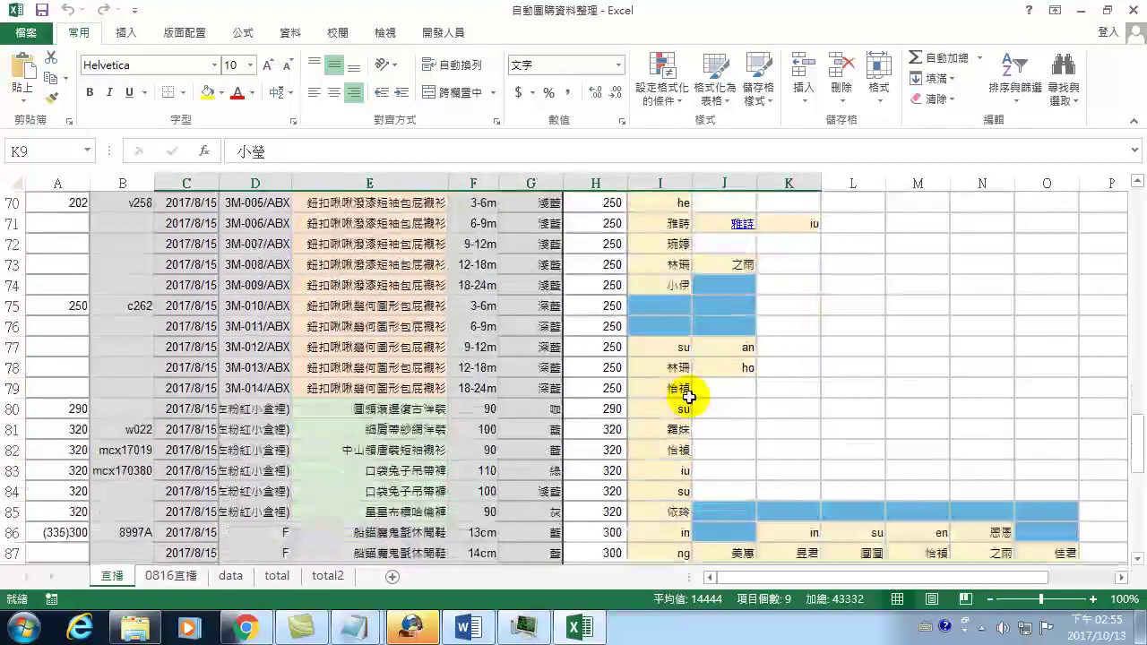
scroll(689, 394, down, 1)
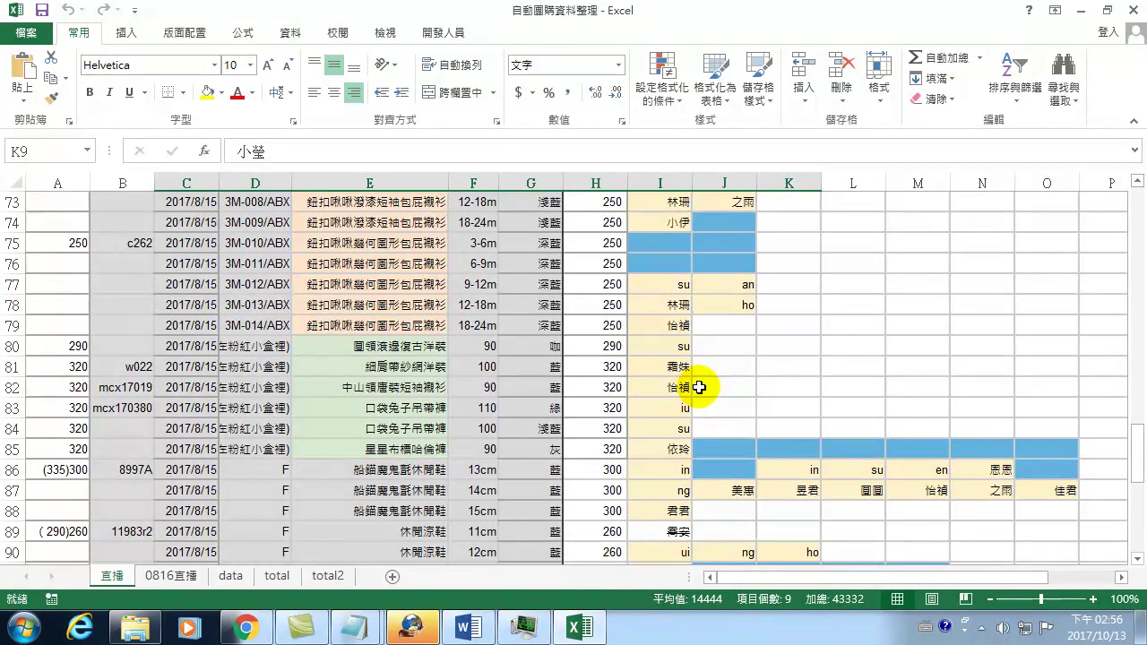
scroll(358, 291, up, 6)
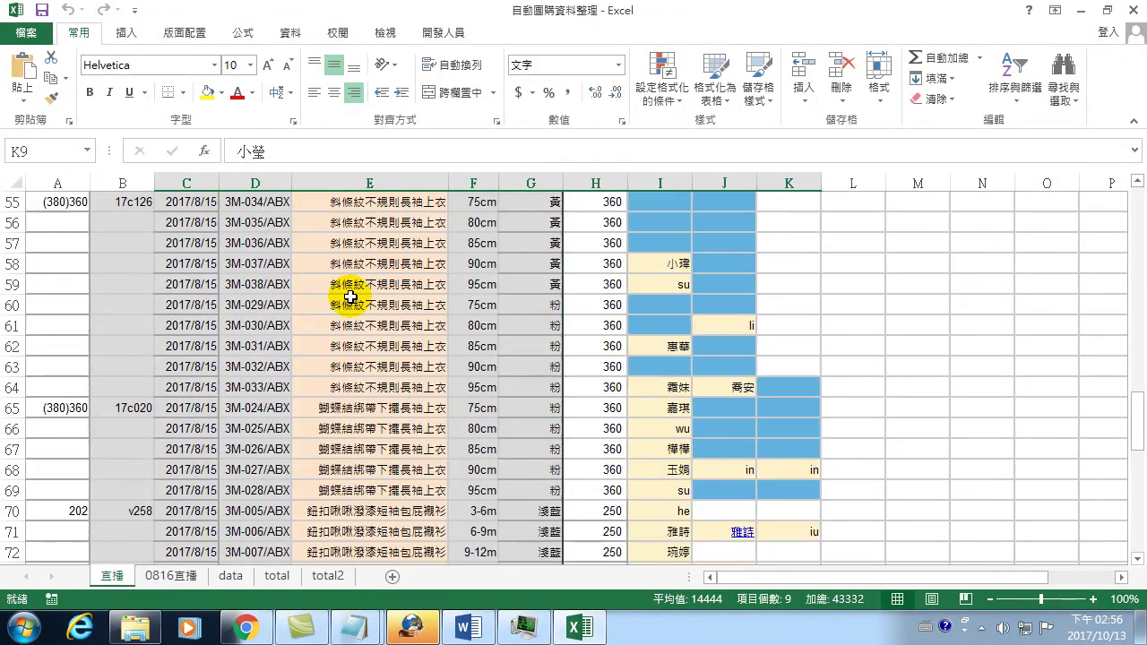
scroll(369, 288, up, 7)
scroll(369, 288, up, 11)
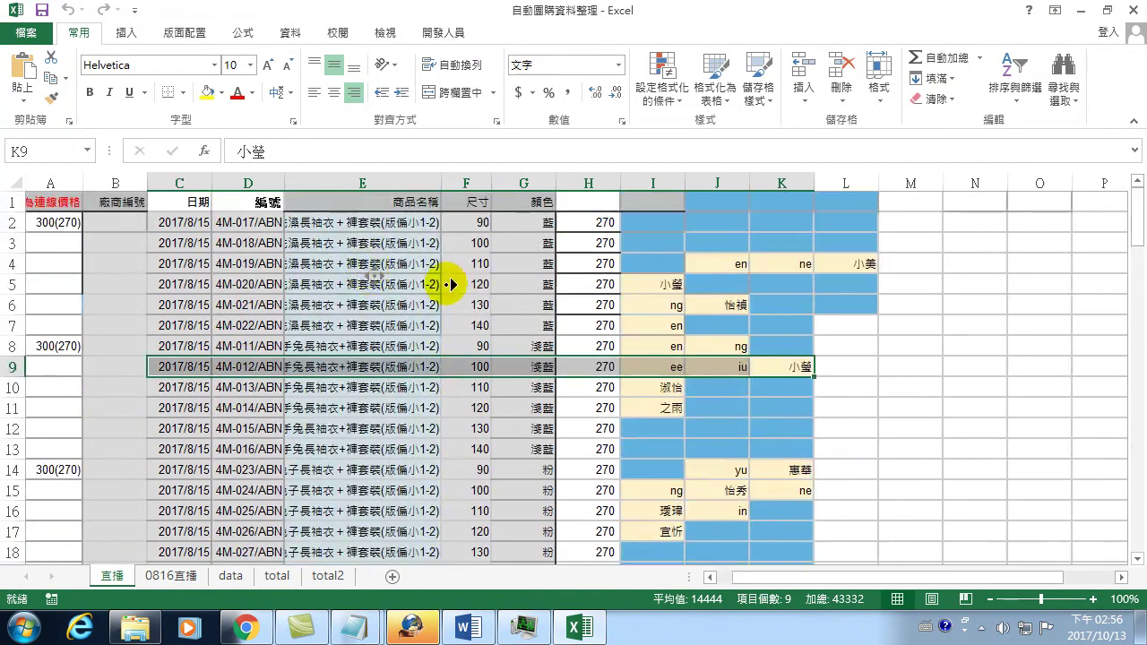
scroll(436, 281, down, 1)
scroll(236, 290, up, 1)
- Show the Developer tools and pick the 執行直播 macro in the Macros list
click(175, 222)
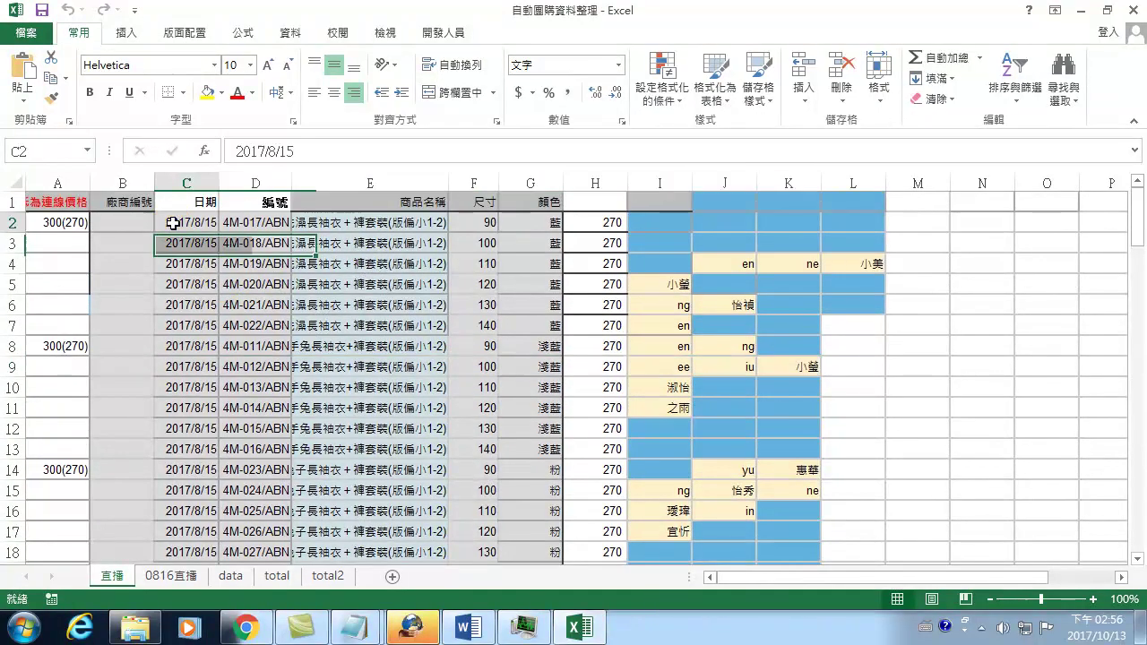
click(449, 30)
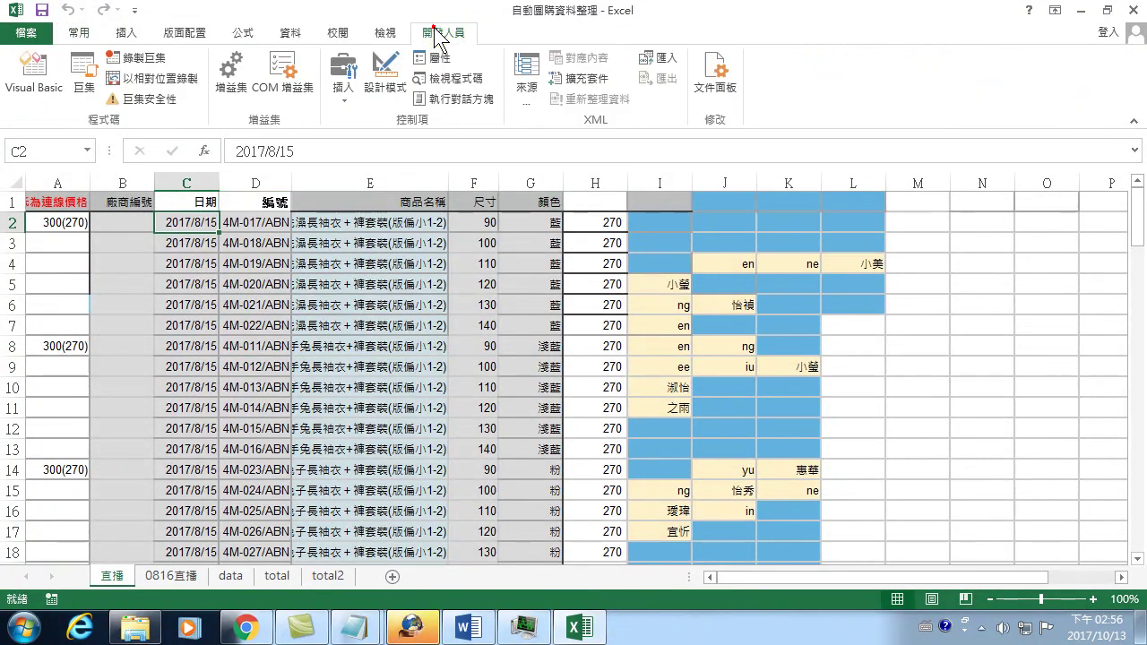
click(83, 80)
drag(660, 215, 660, 247)
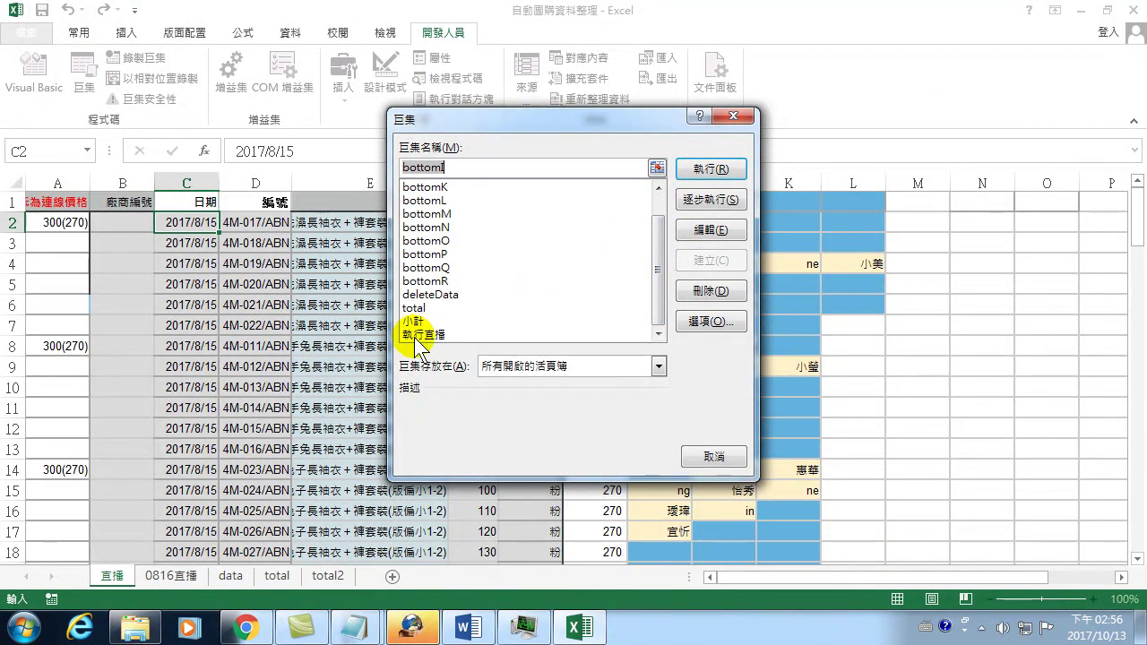
click(415, 335)
- Close the Macros dialog, confirm the data sheet holds only headers, and return to 直播
click(726, 170)
click(733, 116)
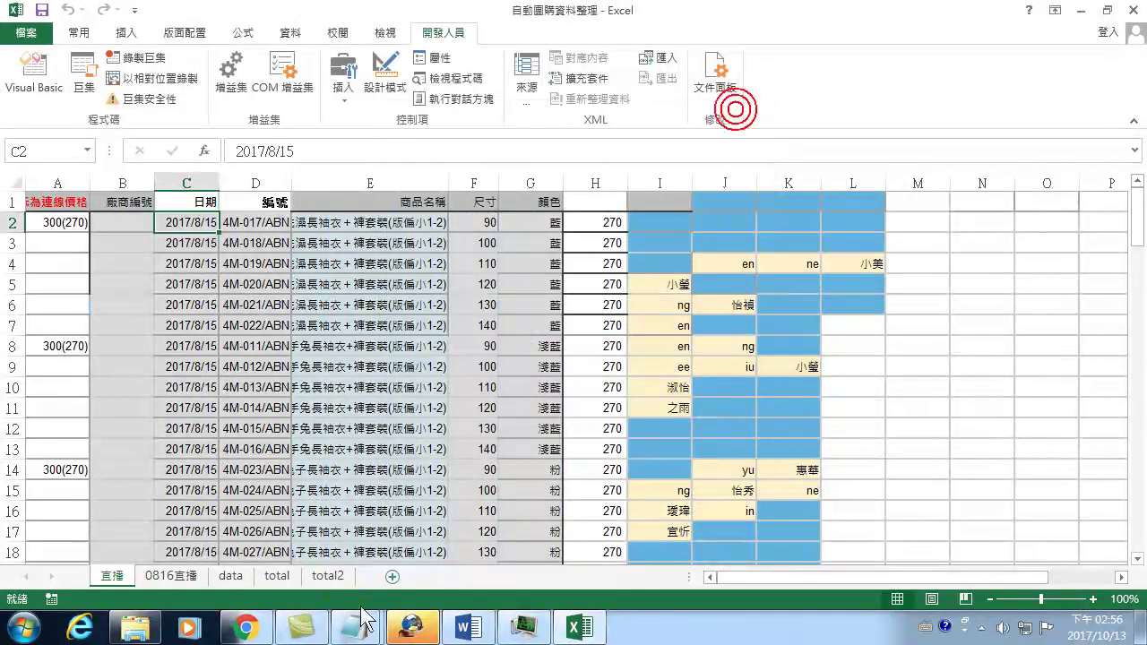
click(229, 577)
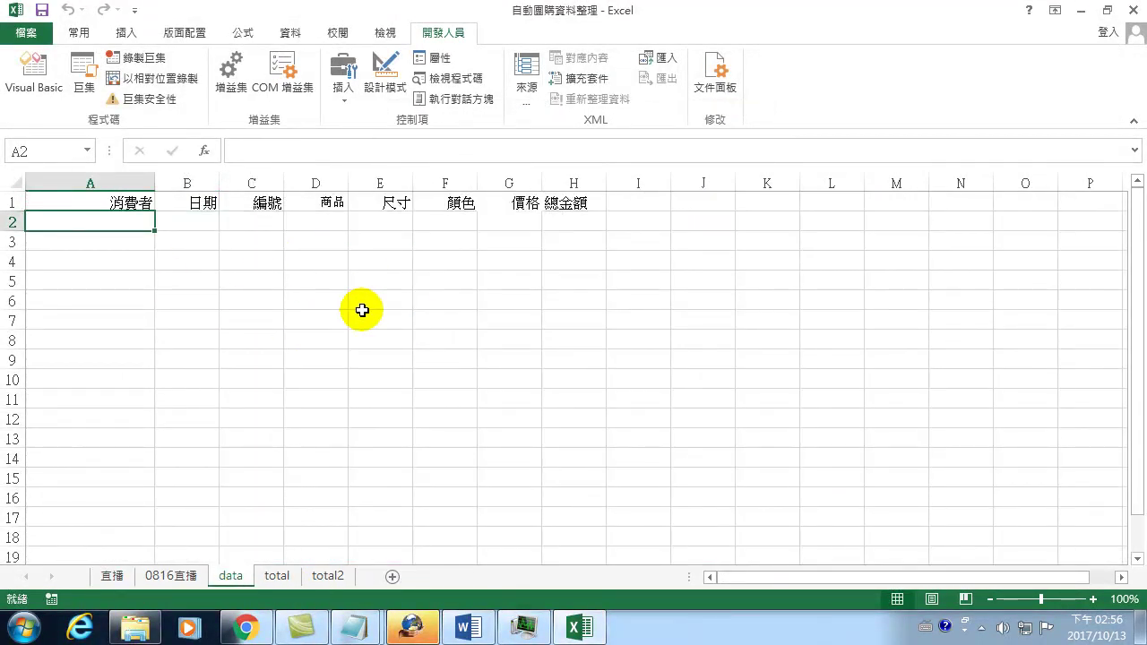
click(116, 577)
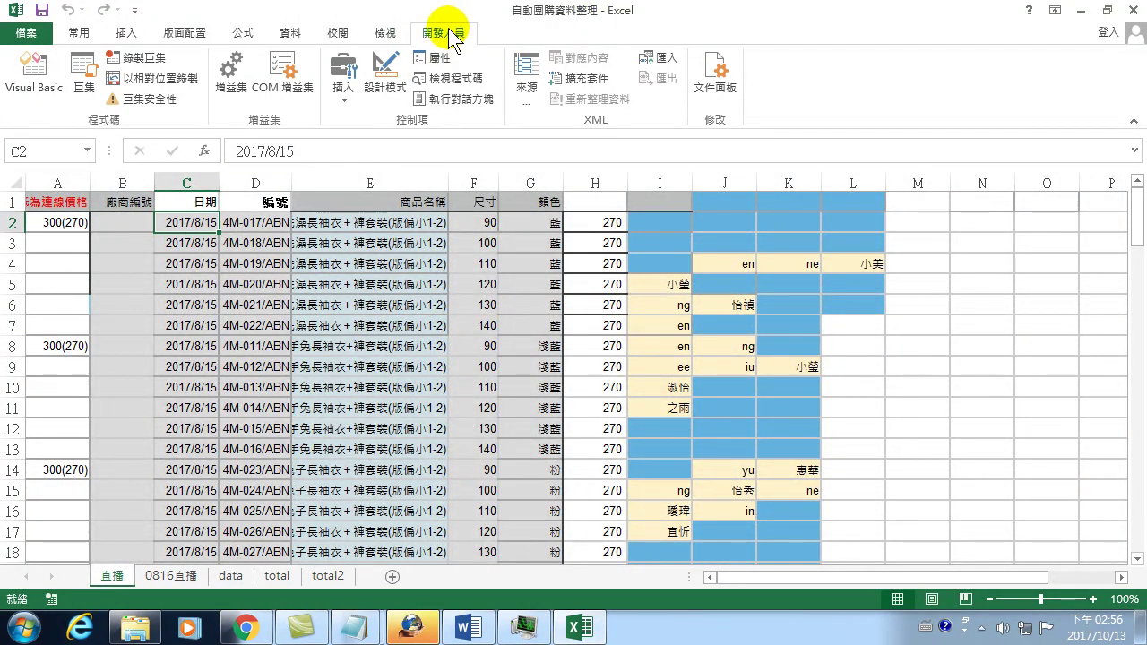
- Run the 執行直播 macro from the Macros list on the 直播 order sheet
click(83, 77)
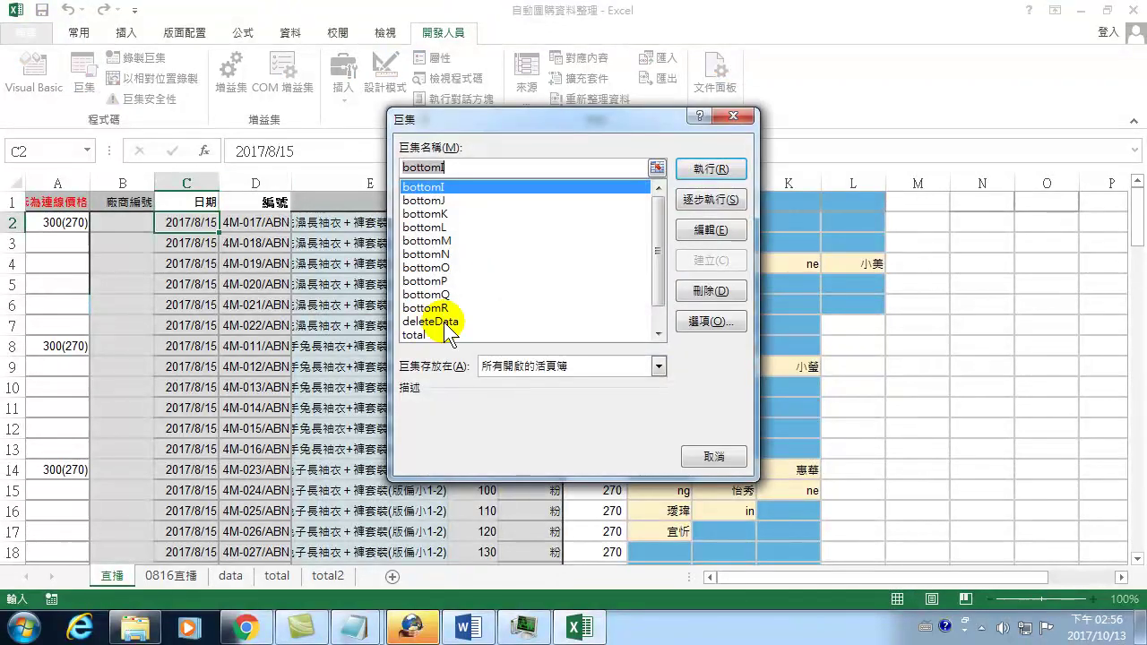
drag(660, 267, 656, 309)
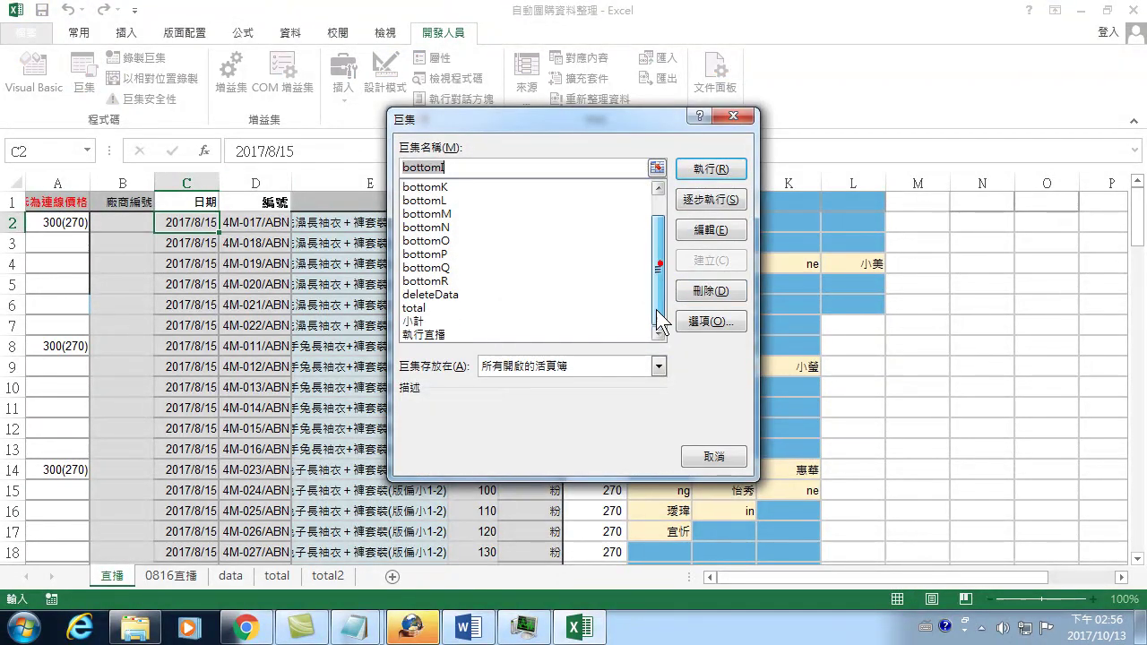
click(421, 335)
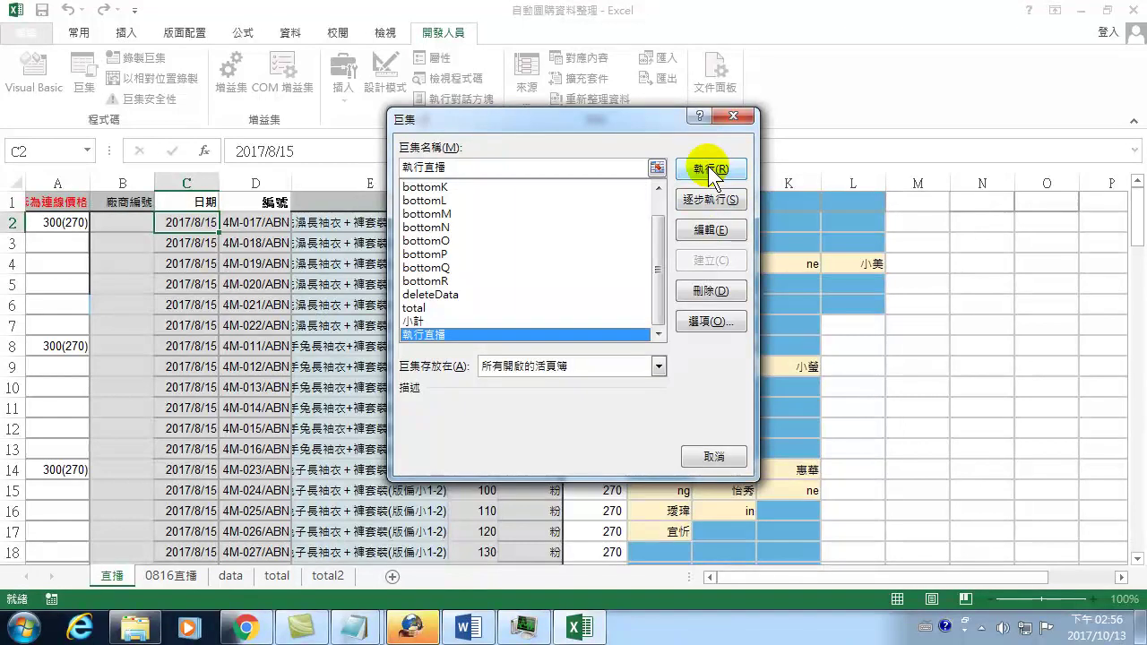
click(708, 166)
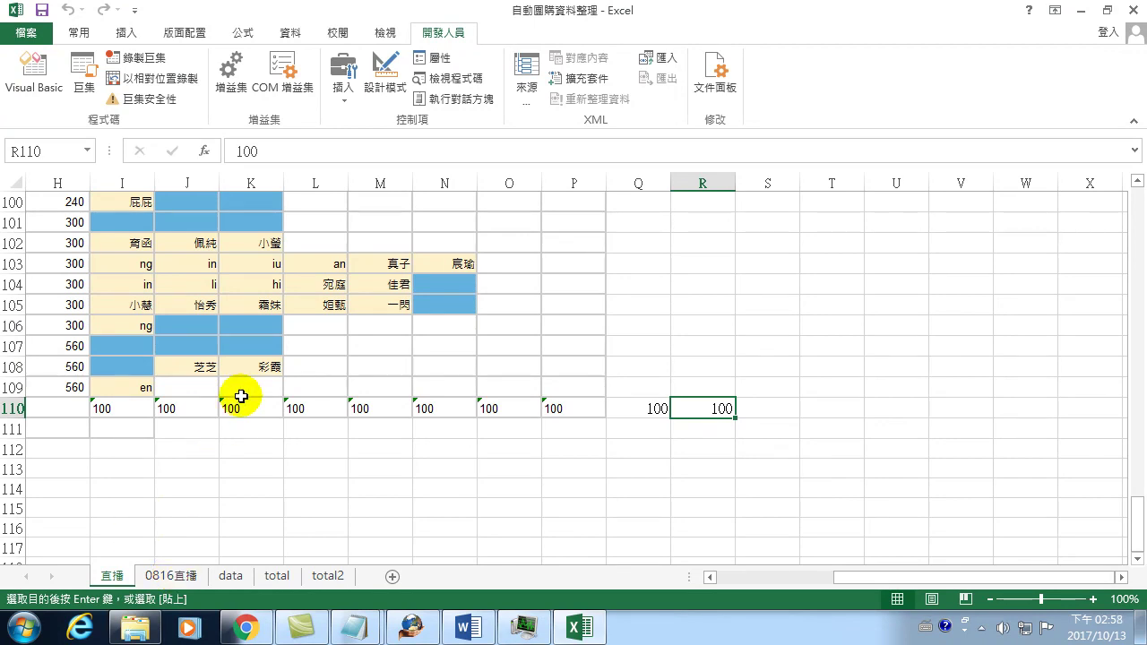
- Switch to the data sheet and check an order row's item code and customer name
click(231, 576)
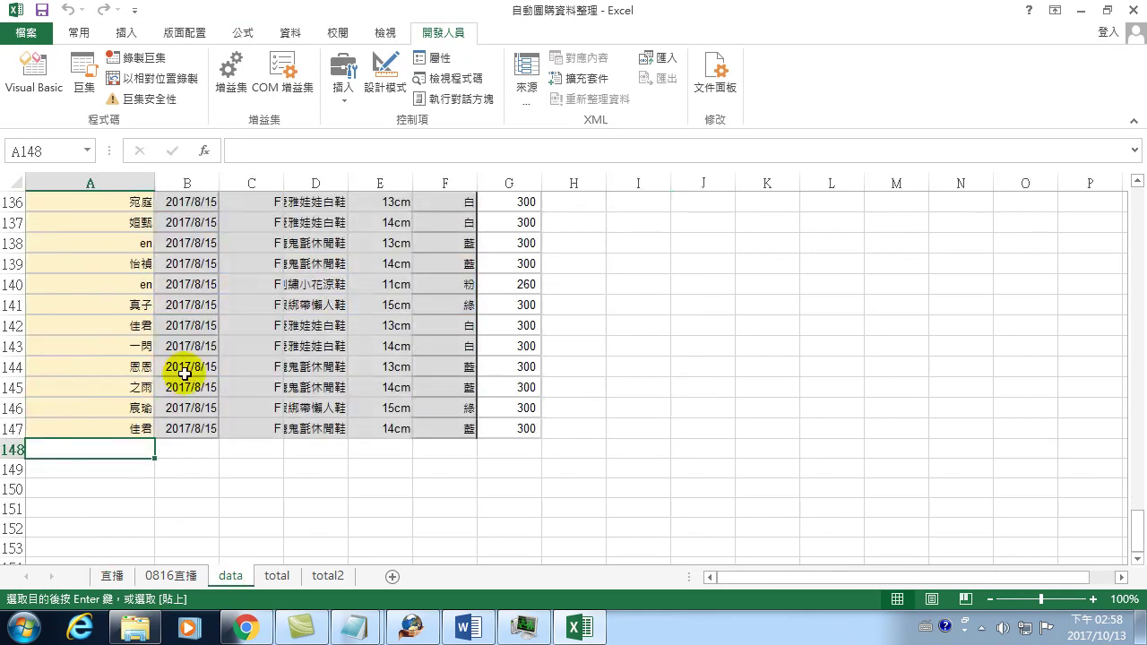
scroll(185, 368, up, 5)
scroll(195, 343, up, 6)
scroll(196, 344, up, 11)
scroll(225, 322, up, 6)
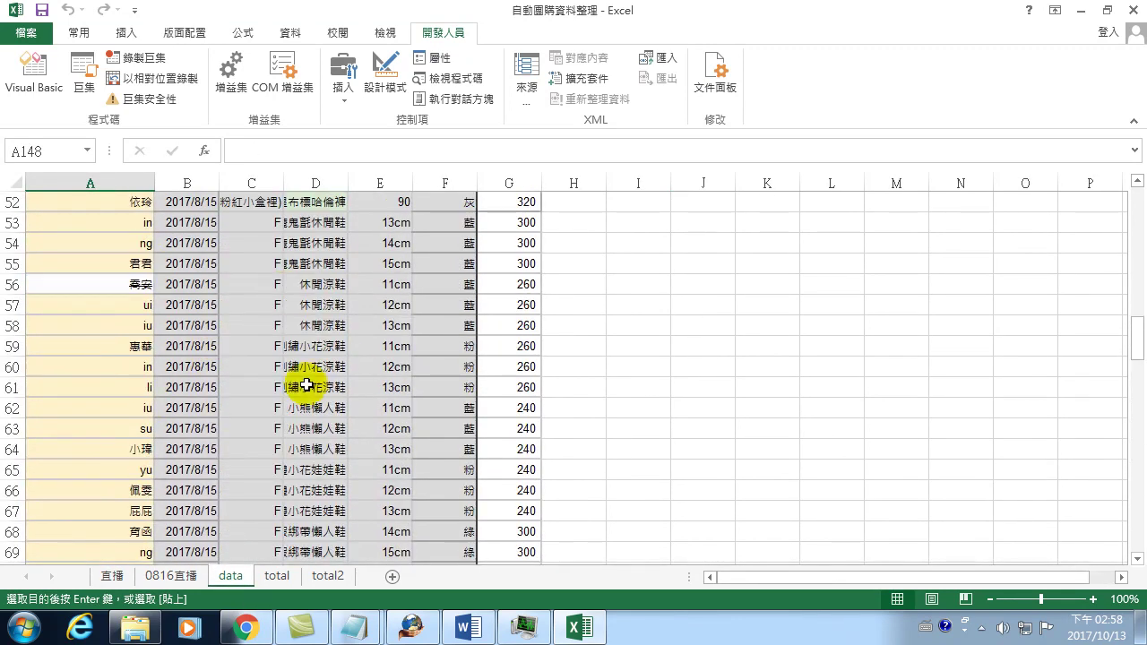
scroll(302, 379, up, 4)
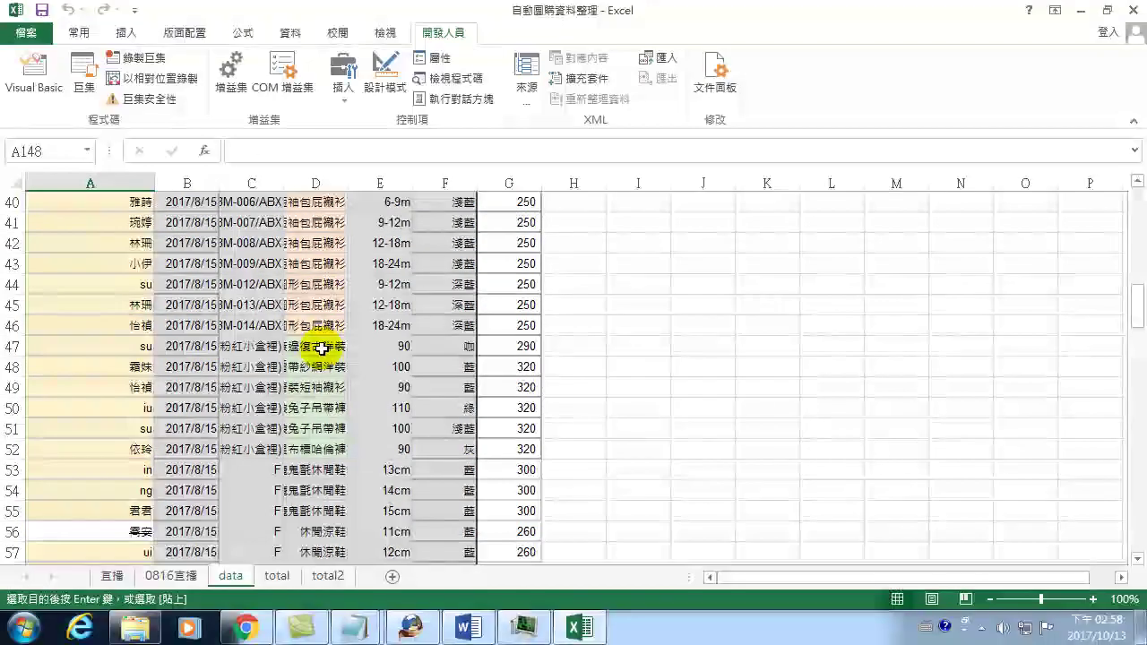
click(265, 287)
click(130, 291)
- Move to the end of the orders and select A148 below the last row
scroll(121, 443, down, 4)
scroll(120, 501, down, 12)
scroll(118, 512, down, 7)
scroll(119, 512, down, 12)
scroll(113, 519, down, 4)
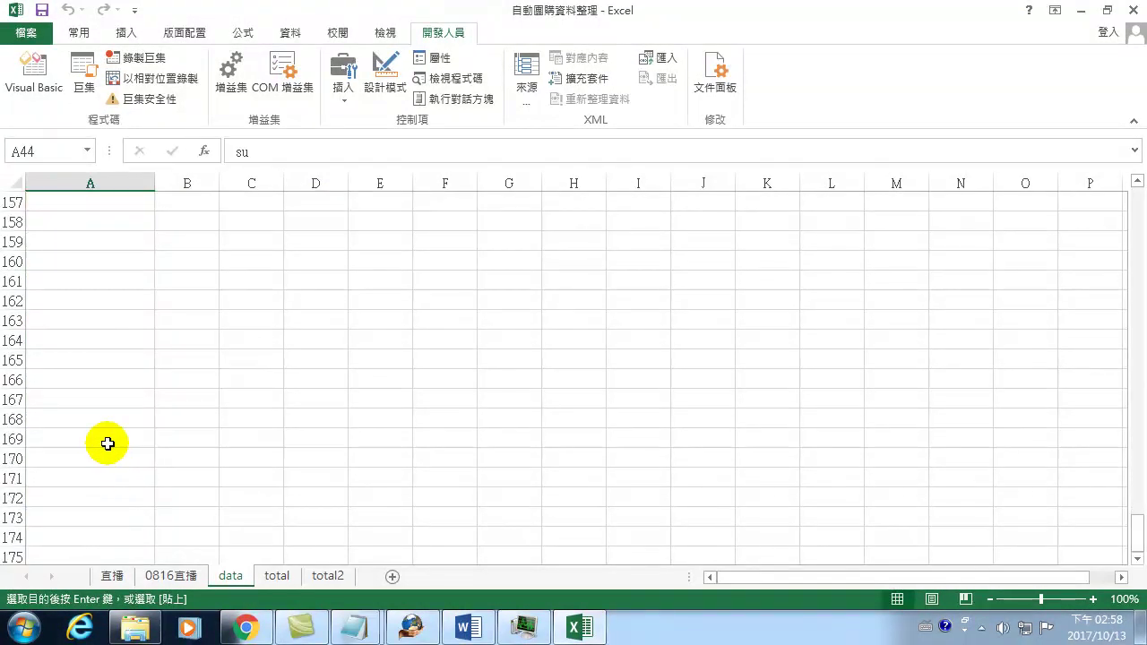
scroll(102, 440, up, 6)
click(110, 387)
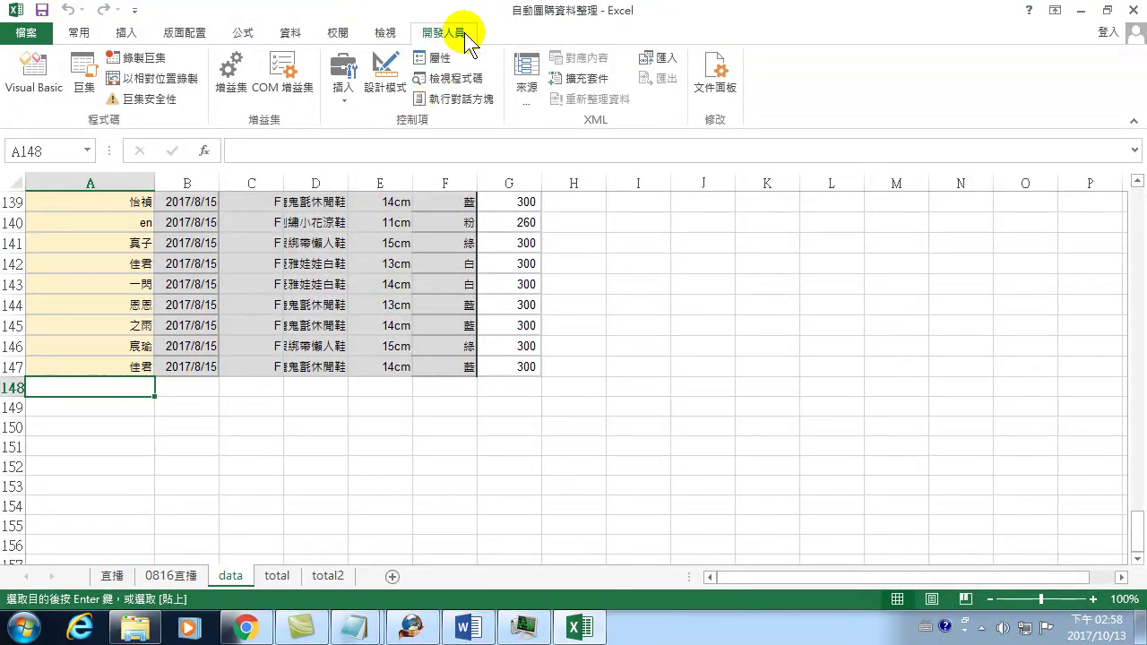
- Run the 小計 macro to fill column H of the data sheet with subtotals
click(79, 56)
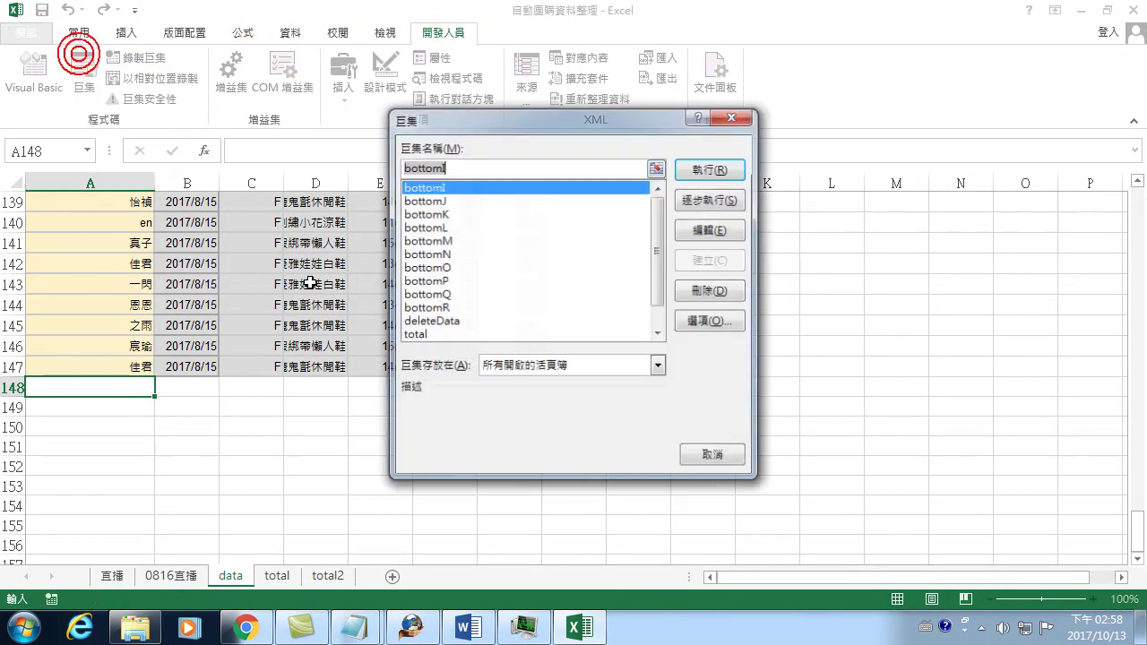
drag(663, 252, 663, 298)
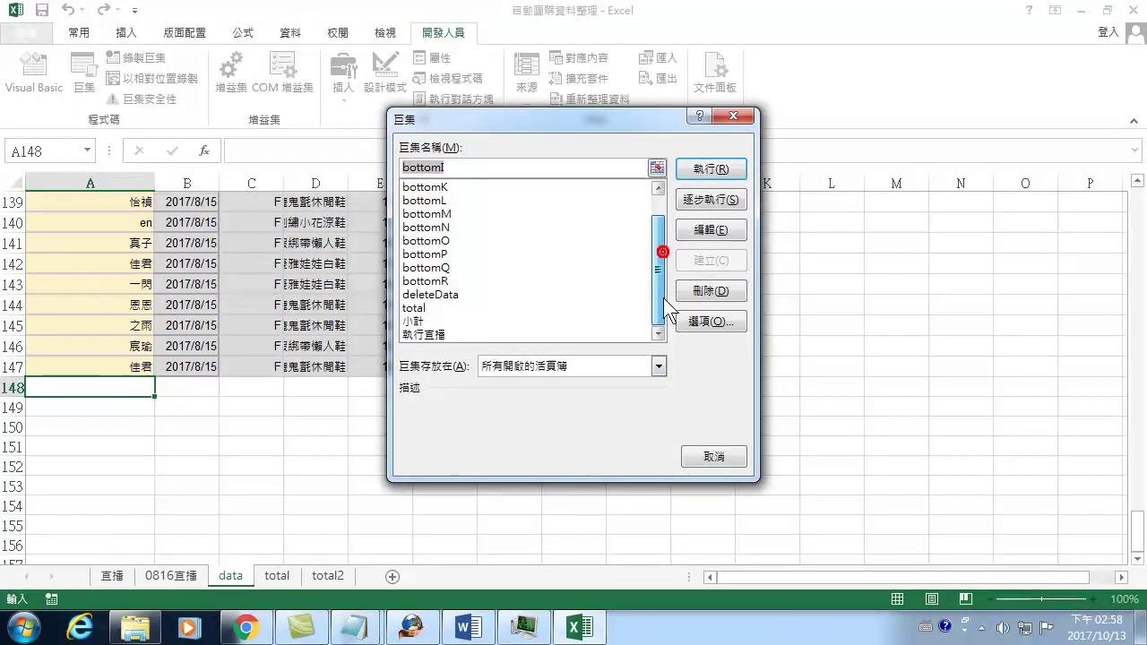
click(417, 321)
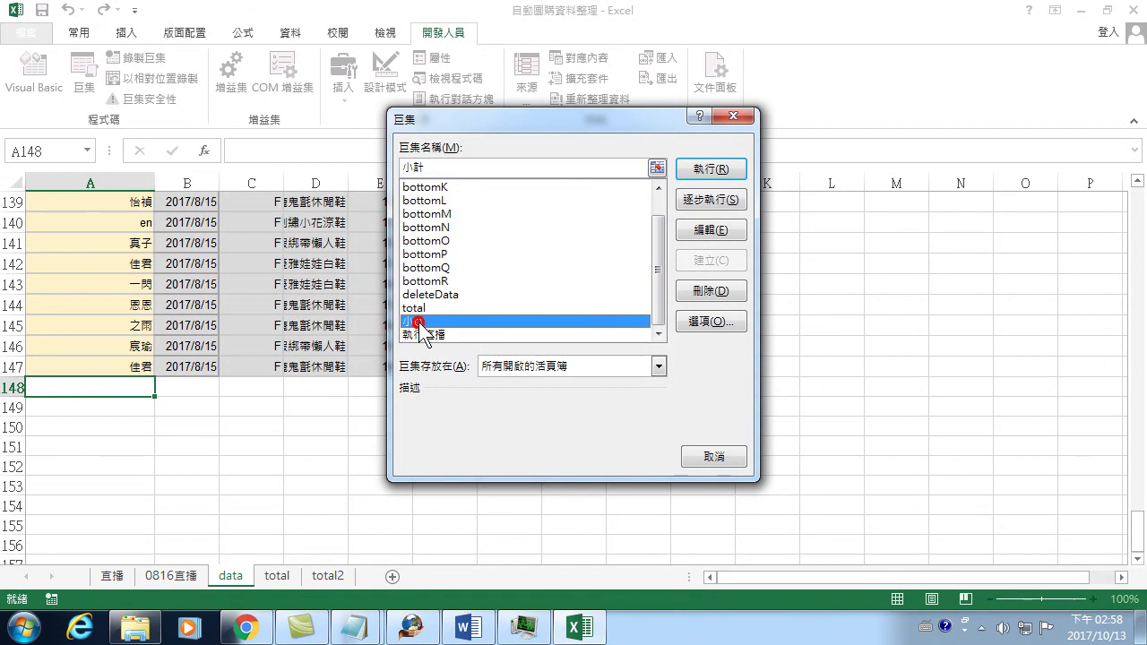
click(710, 168)
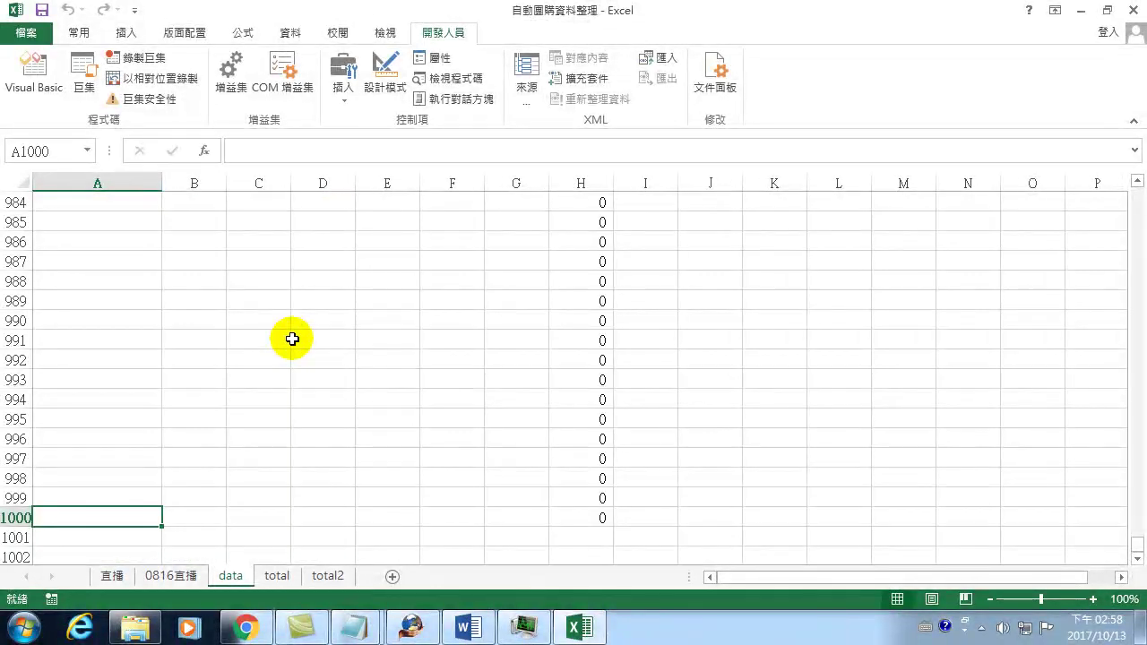
- Check customer ee's single order and the amount formula in row 7
drag(1136, 544, 1012, 198)
mouse_move(132, 242)
mouse_down()
mouse_move(134, 270)
mouse_move(592, 280)
mouse_up()
mouse_move(593, 289)
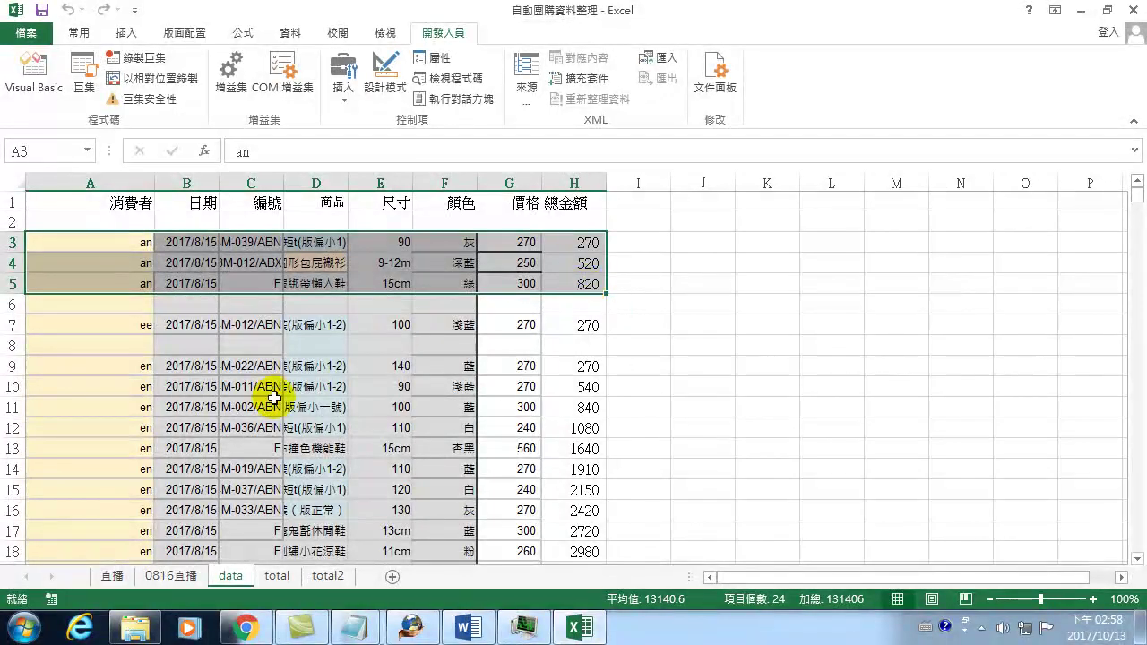
click(146, 328)
click(565, 326)
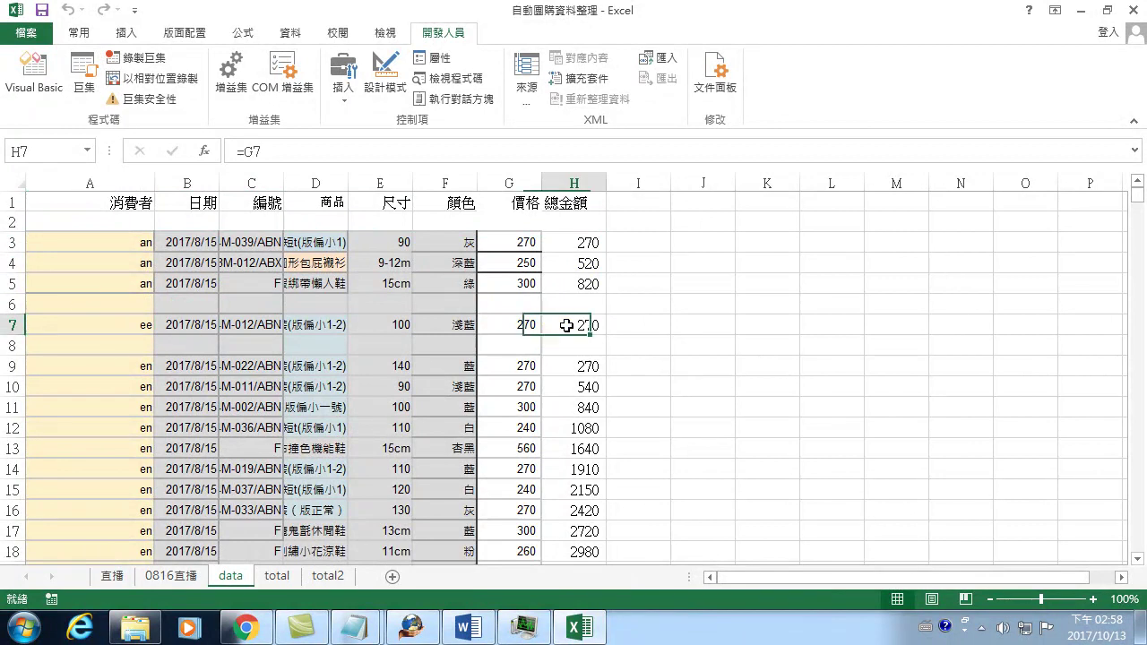
- Inspect customer en's running-total formula in H18, then return to A3 and reopen the macro list
click(115, 367)
scroll(161, 386, down, 3)
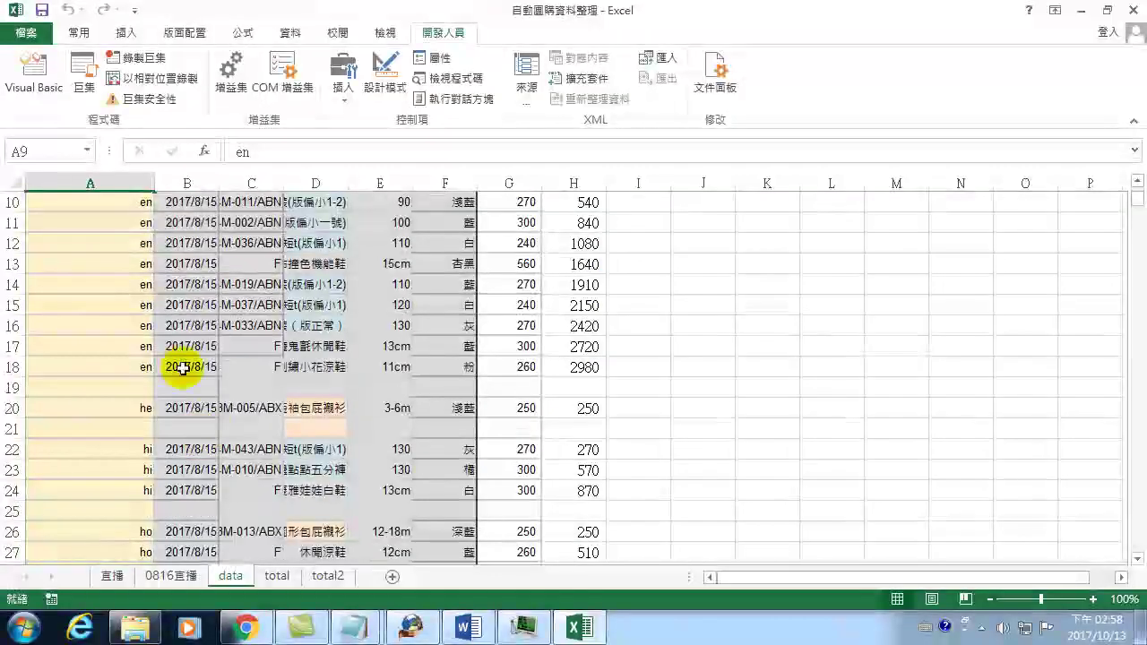
click(584, 367)
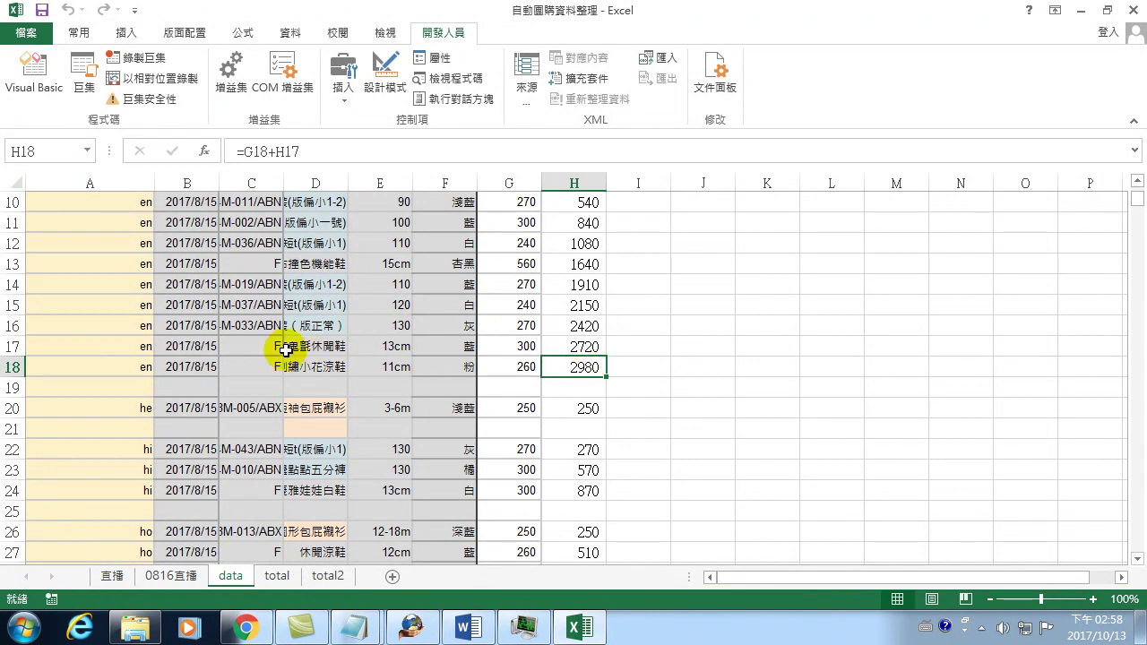
scroll(269, 403, up, 3)
click(116, 243)
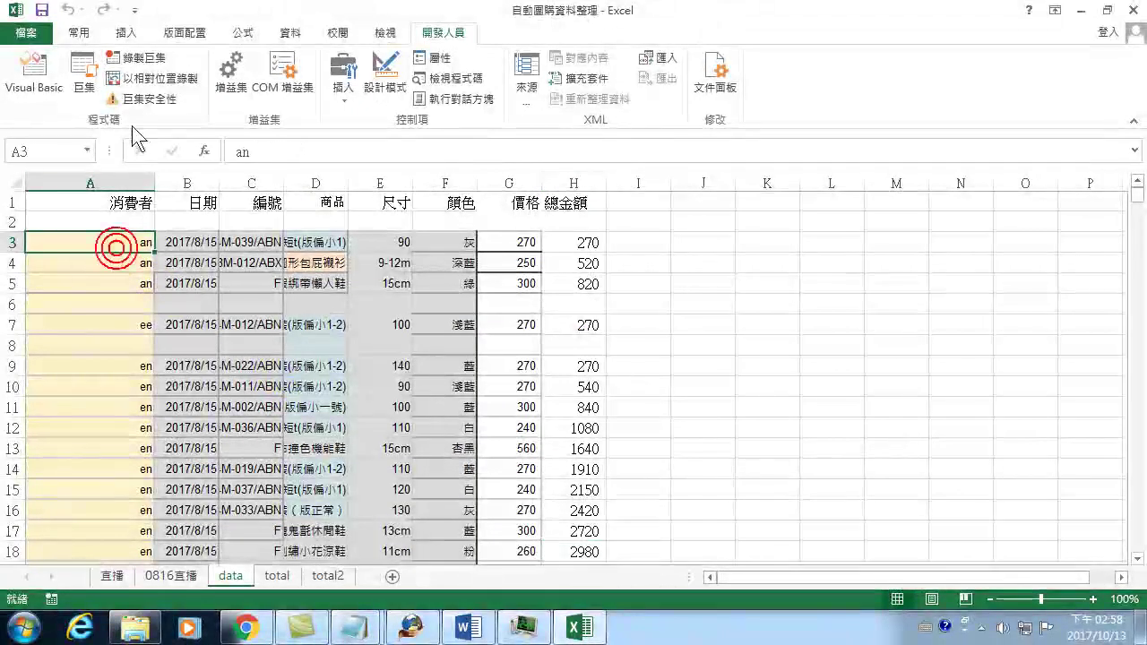
click(85, 80)
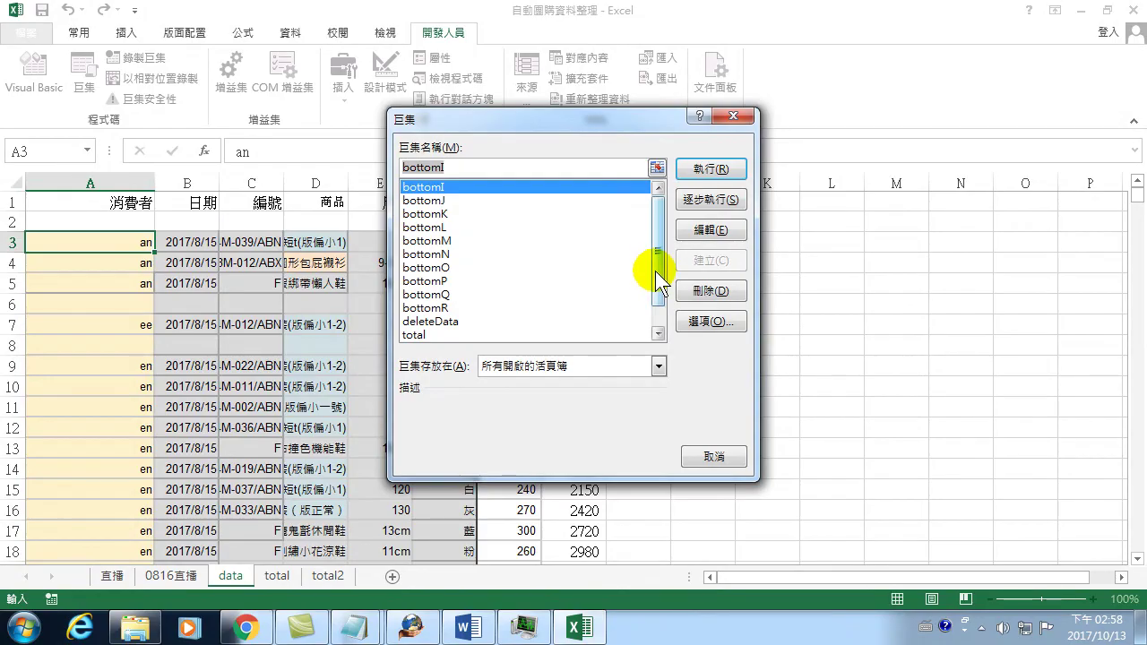
- Select the total macro and run it to build the total sheet
scroll(645, 287, down, 1)
click(415, 309)
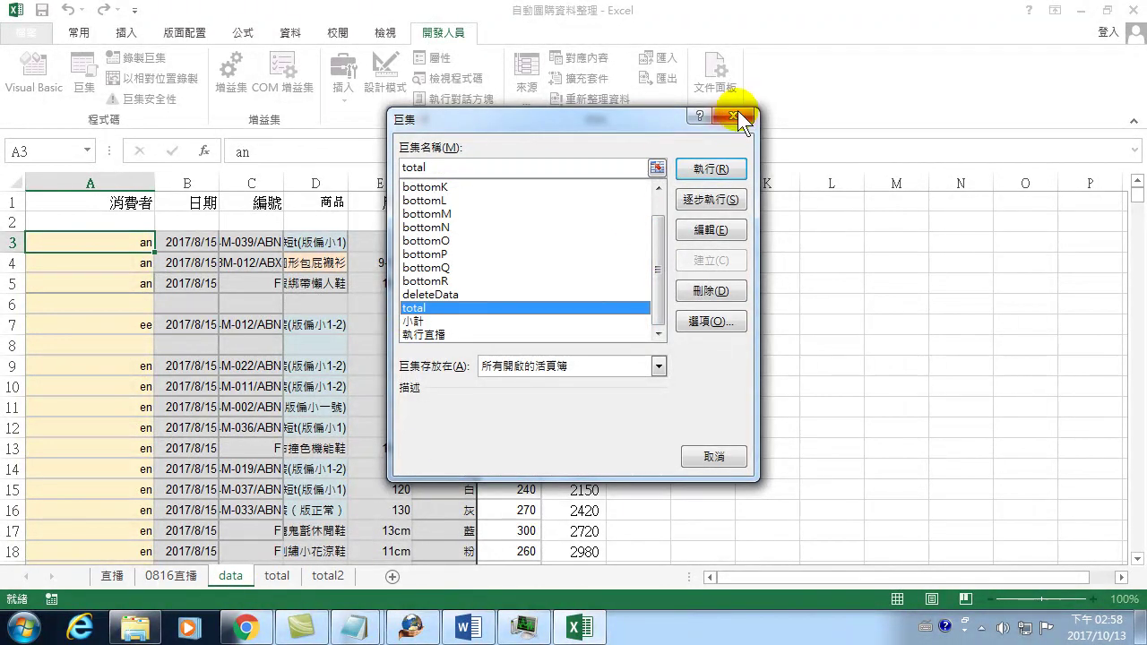
click(709, 168)
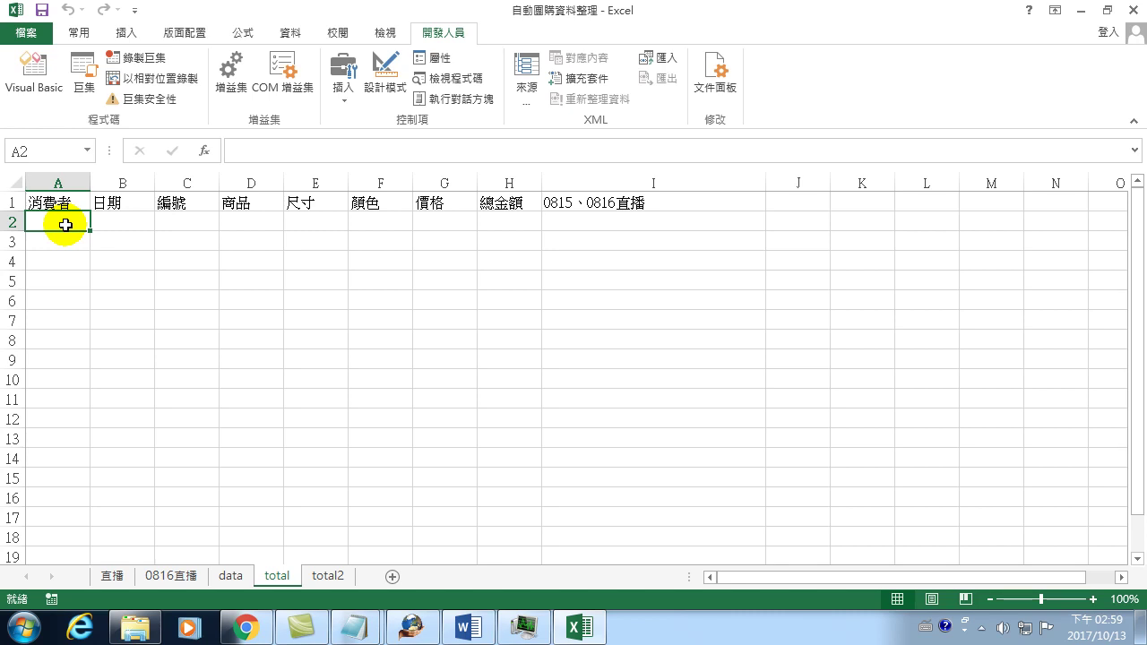
- Close the Macros list without running anything and return to the data sheet
click(79, 69)
click(733, 115)
click(233, 575)
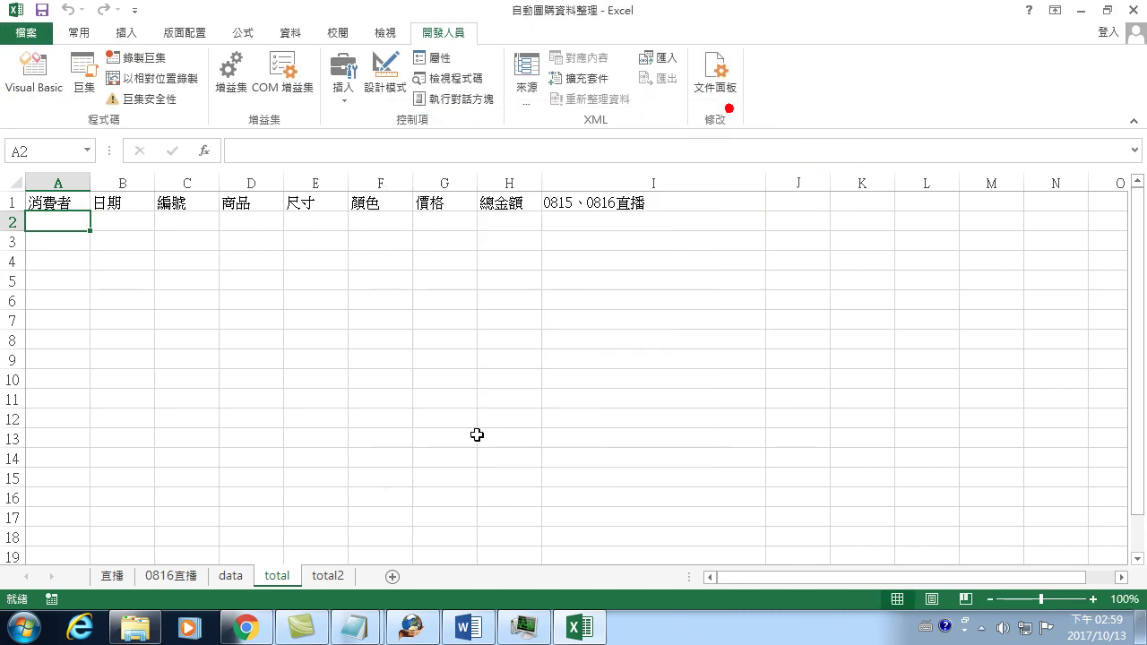
- Run total again, filling order rows, column H amounts and column I notes
click(84, 64)
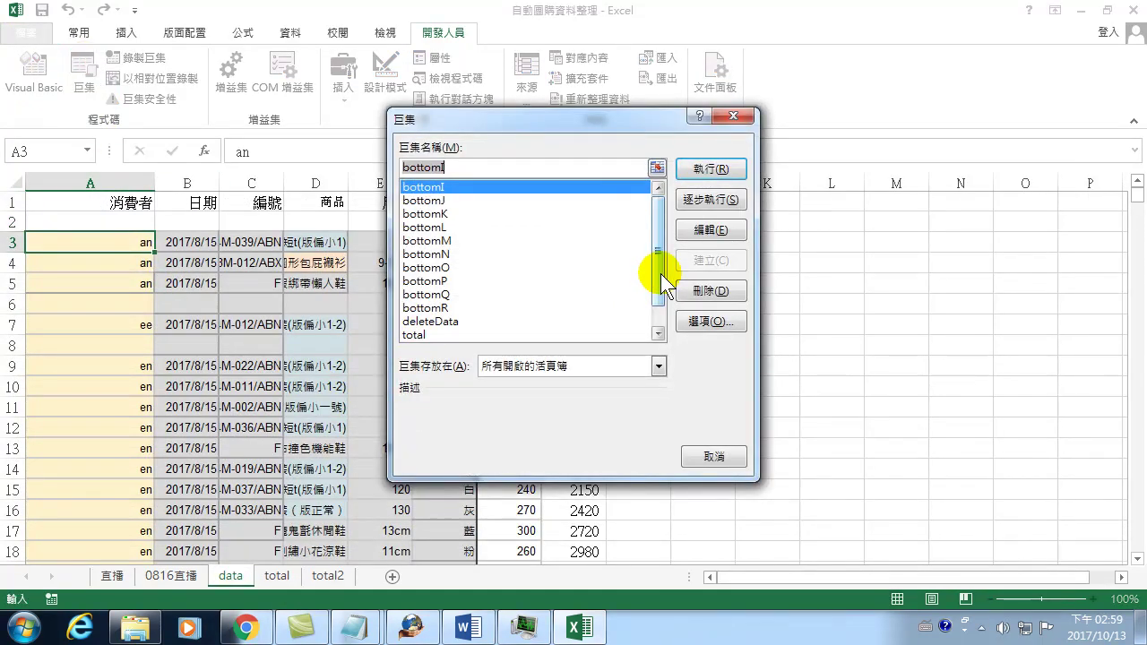
drag(660, 251, 661, 271)
click(416, 309)
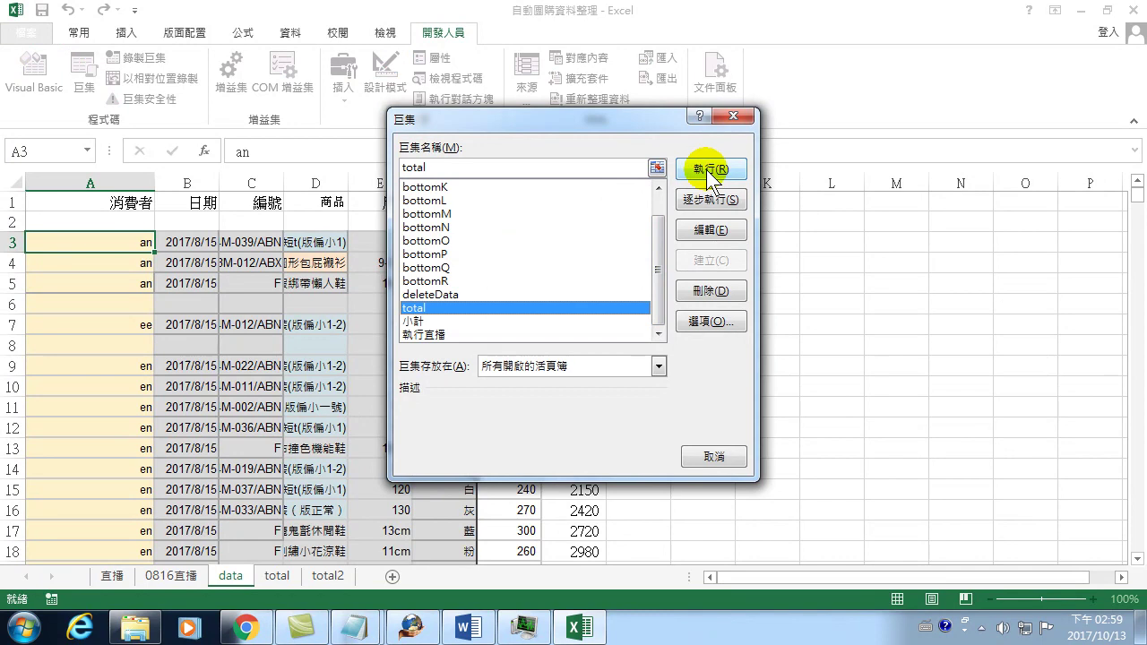
click(711, 167)
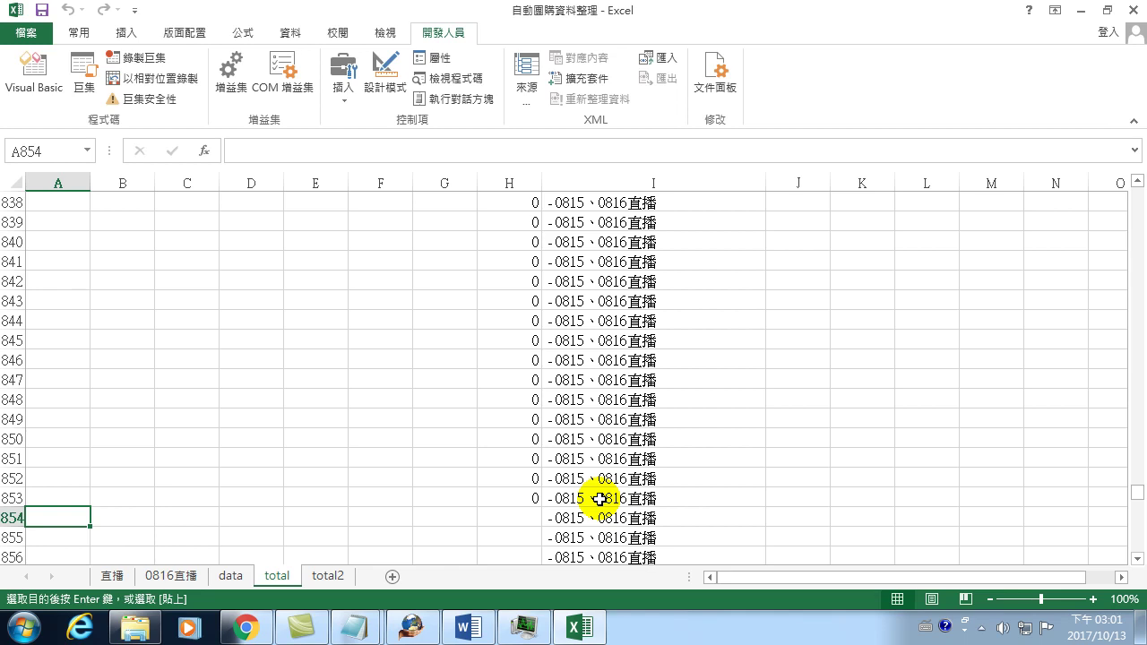
click(524, 380)
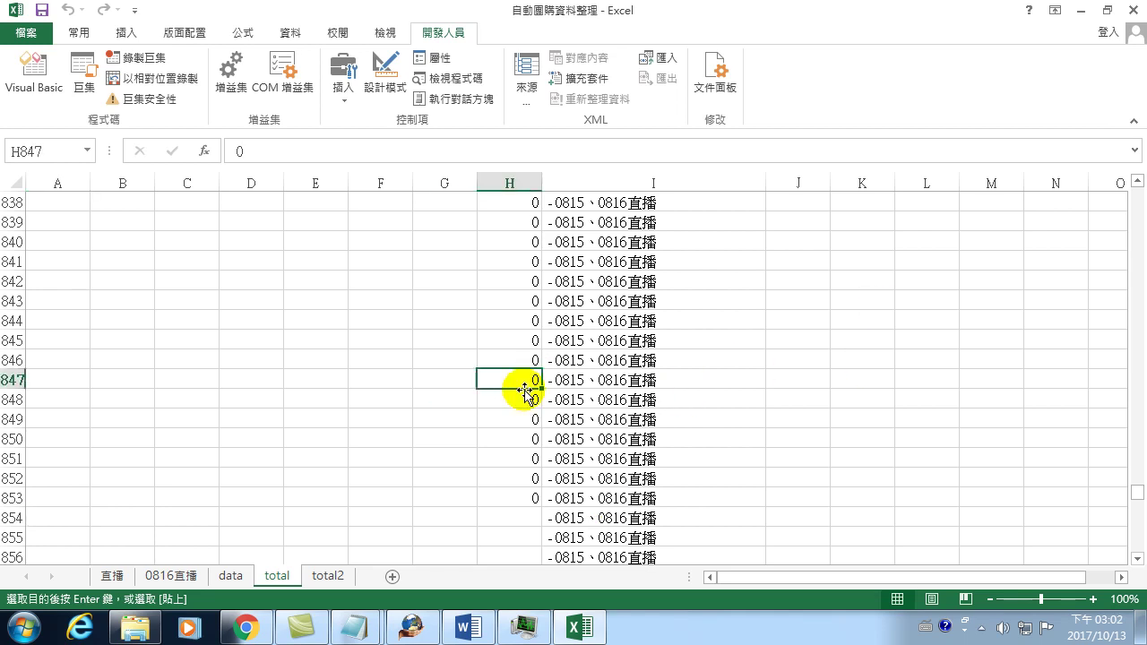
scroll(529, 403, up, 5)
key(ctrl+Home)
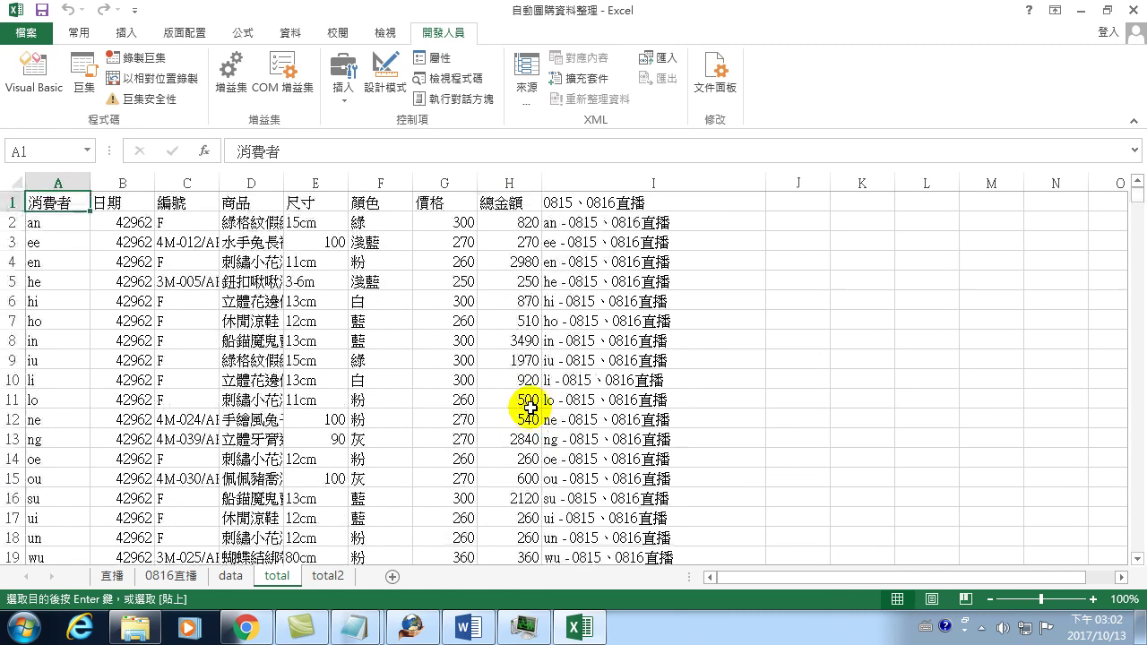
click(61, 227)
drag(62, 228, 655, 221)
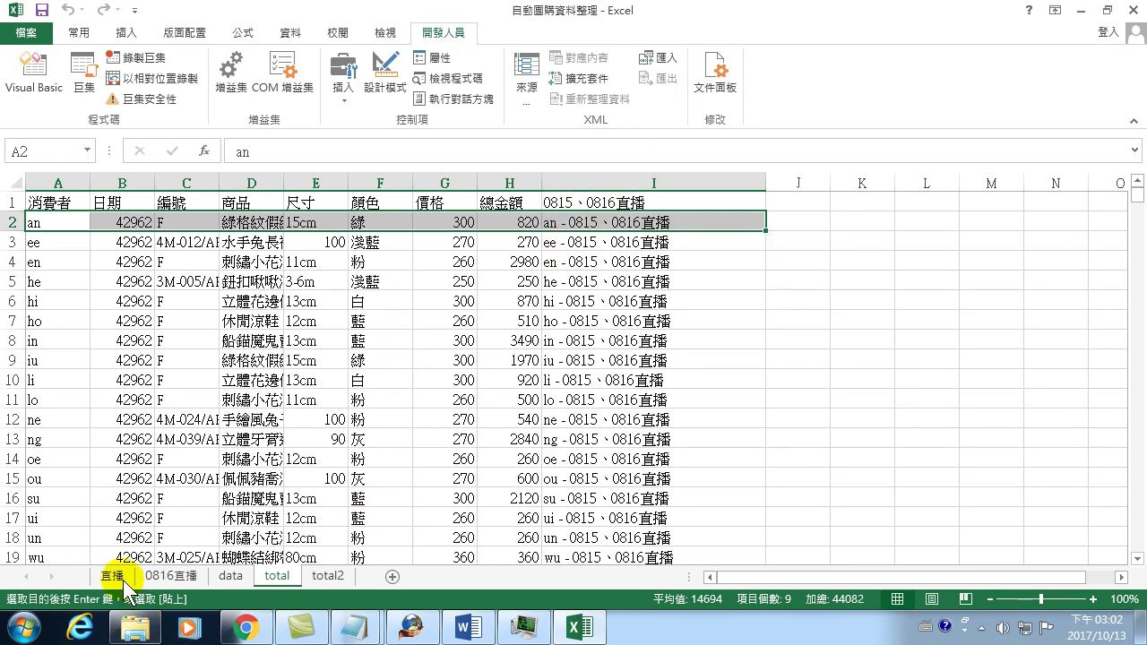
click(123, 579)
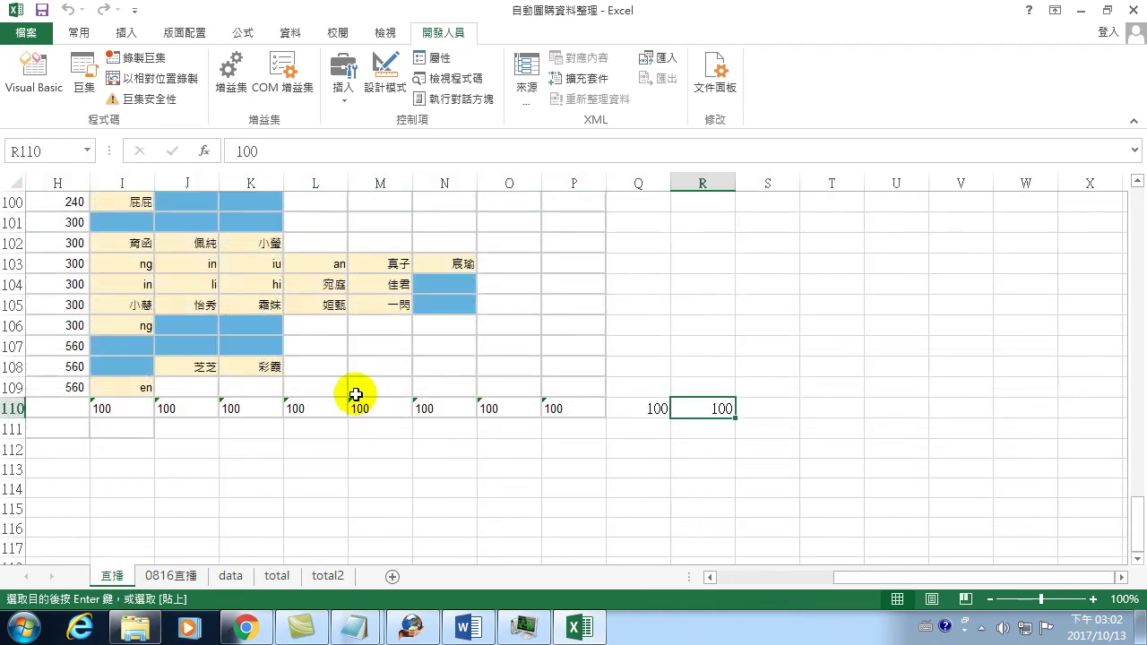
scroll(346, 383, up, 4)
scroll(346, 384, up, 1)
scroll(374, 366, up, 6)
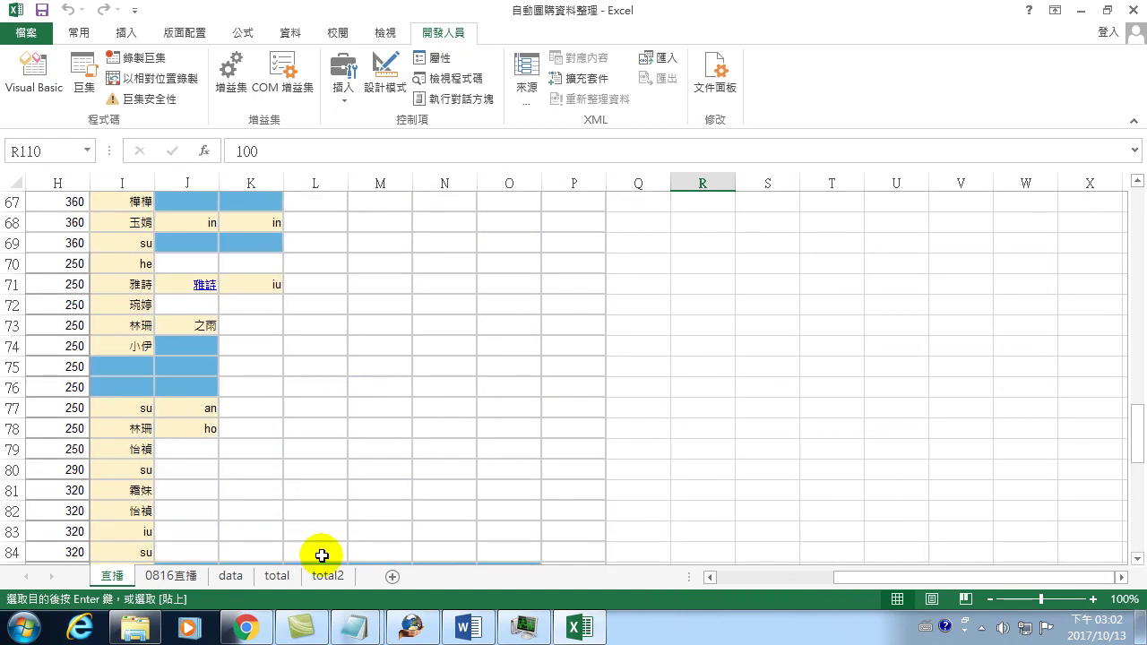
click(283, 581)
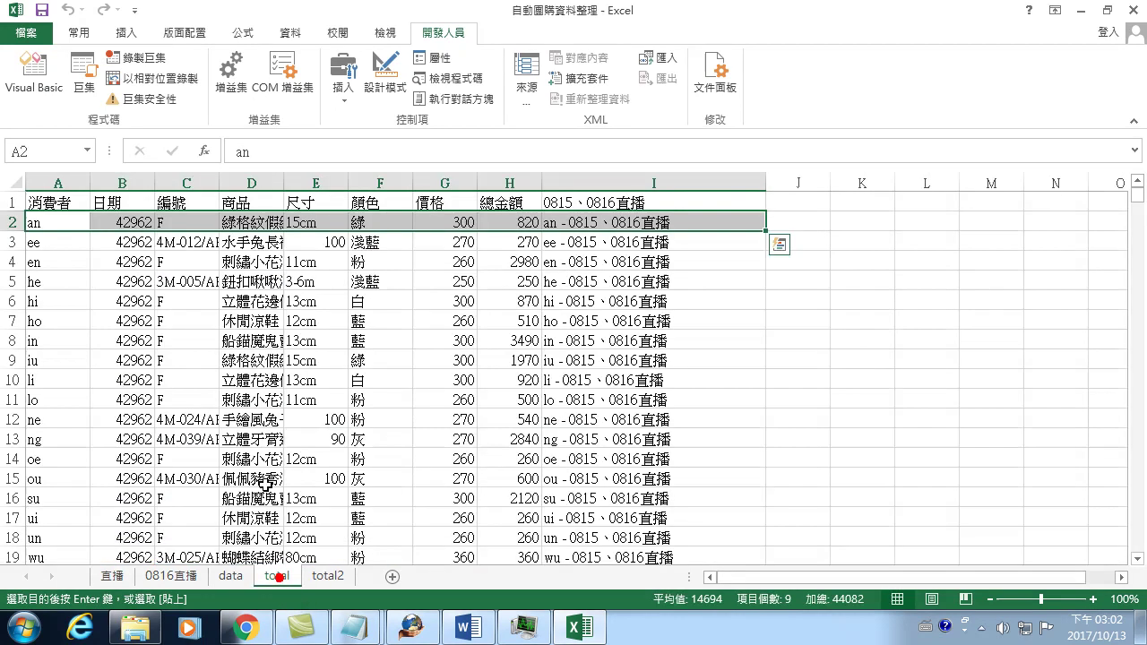
click(57, 227)
click(56, 227)
click(518, 220)
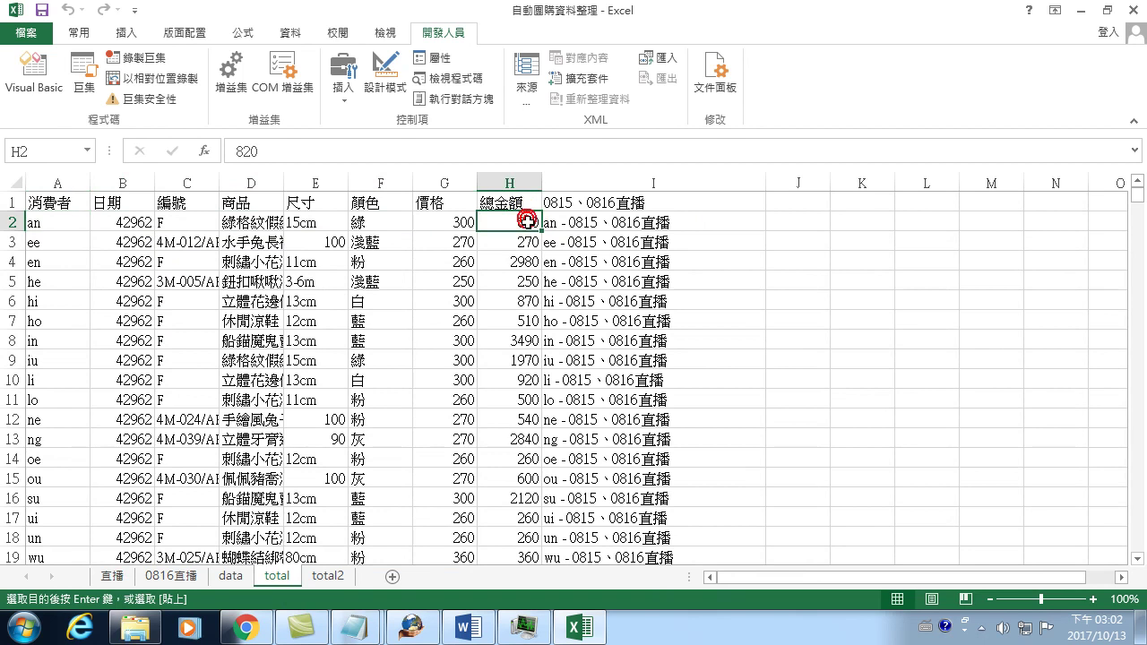
click(49, 239)
click(524, 240)
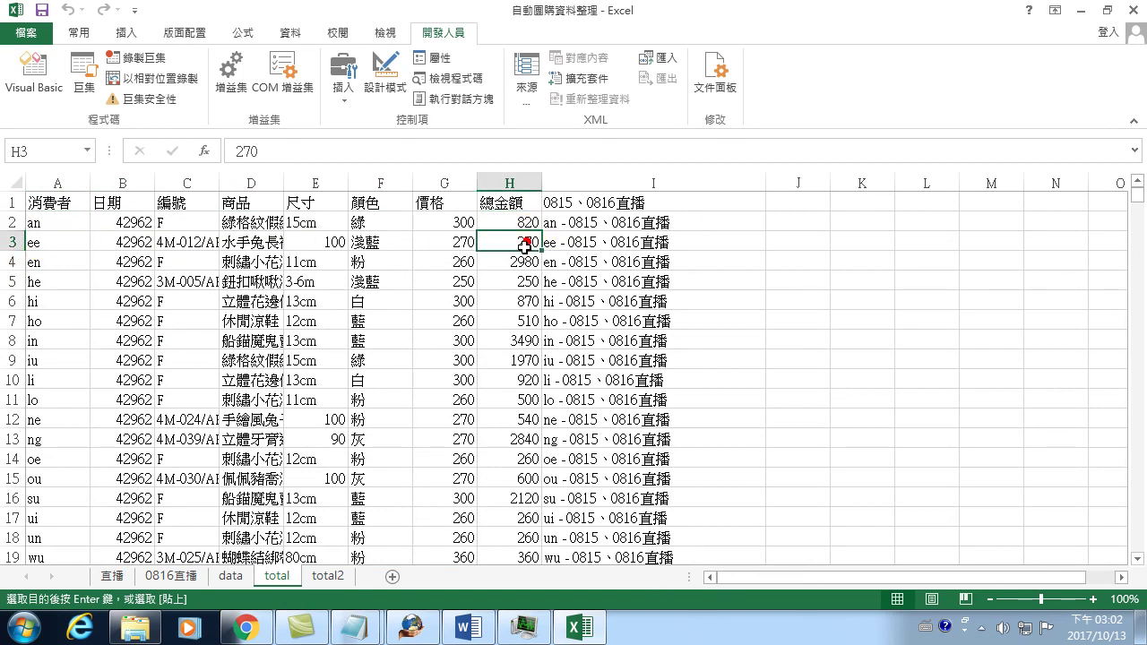
click(69, 270)
click(526, 263)
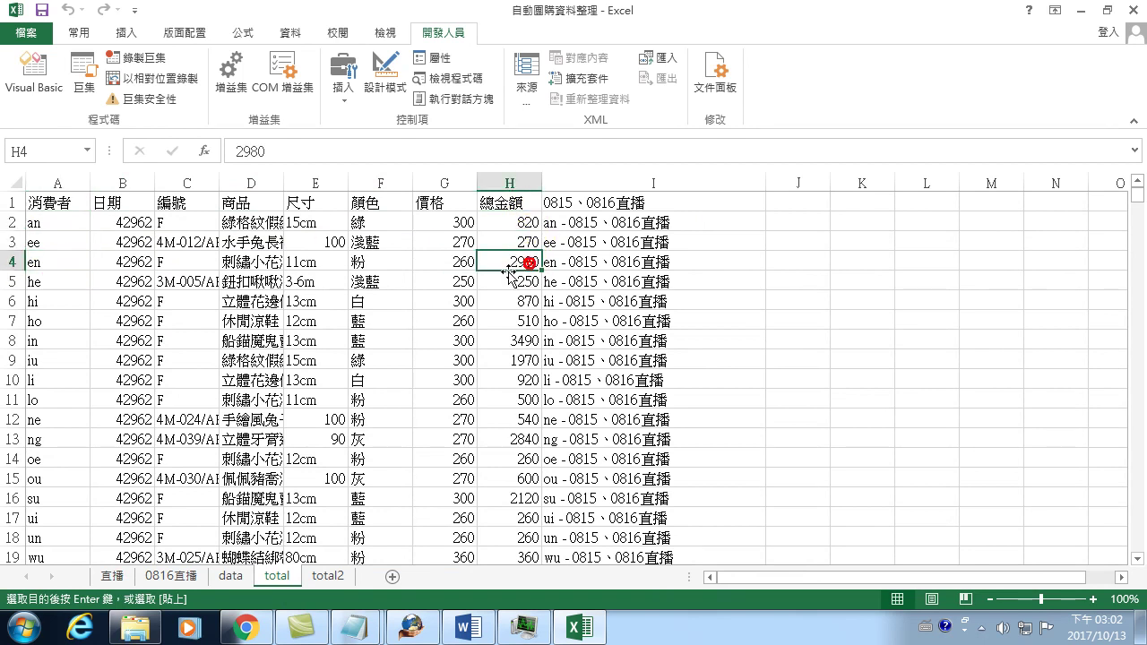
click(230, 575)
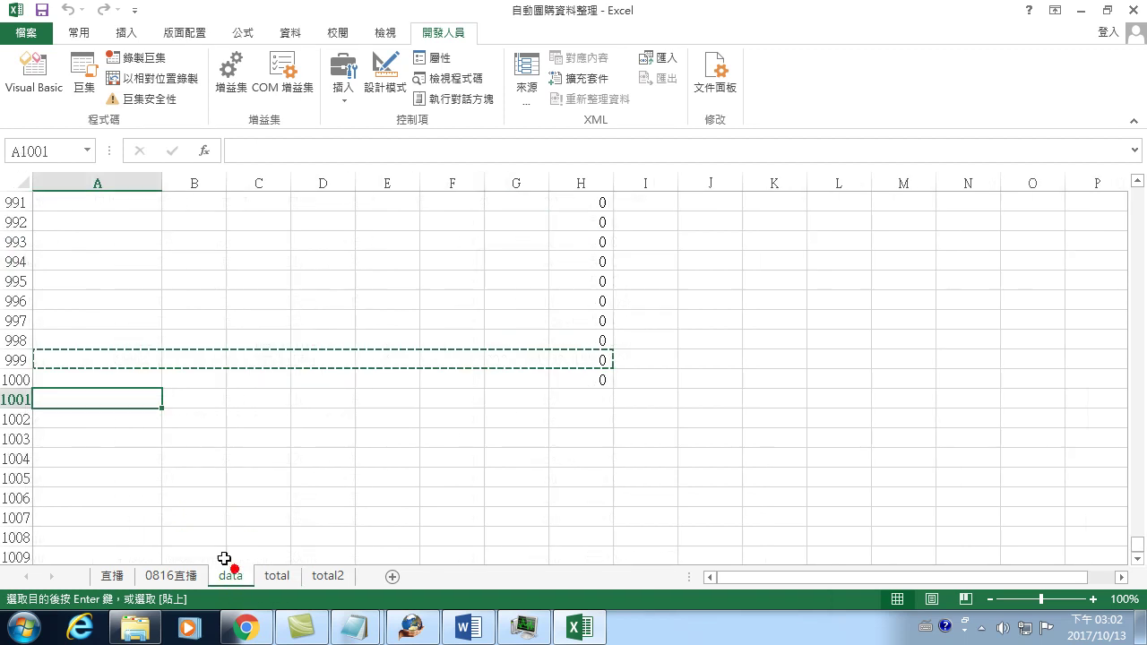
scroll(116, 344, up, 4)
key(ctrl+Home)
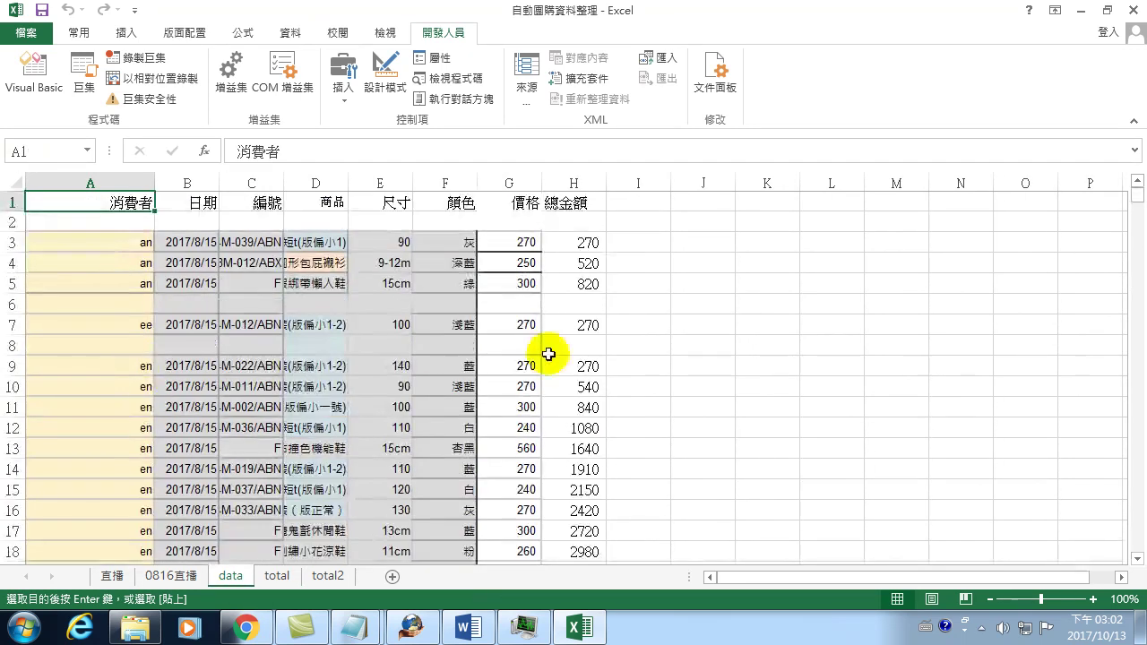
drag(134, 242, 579, 276)
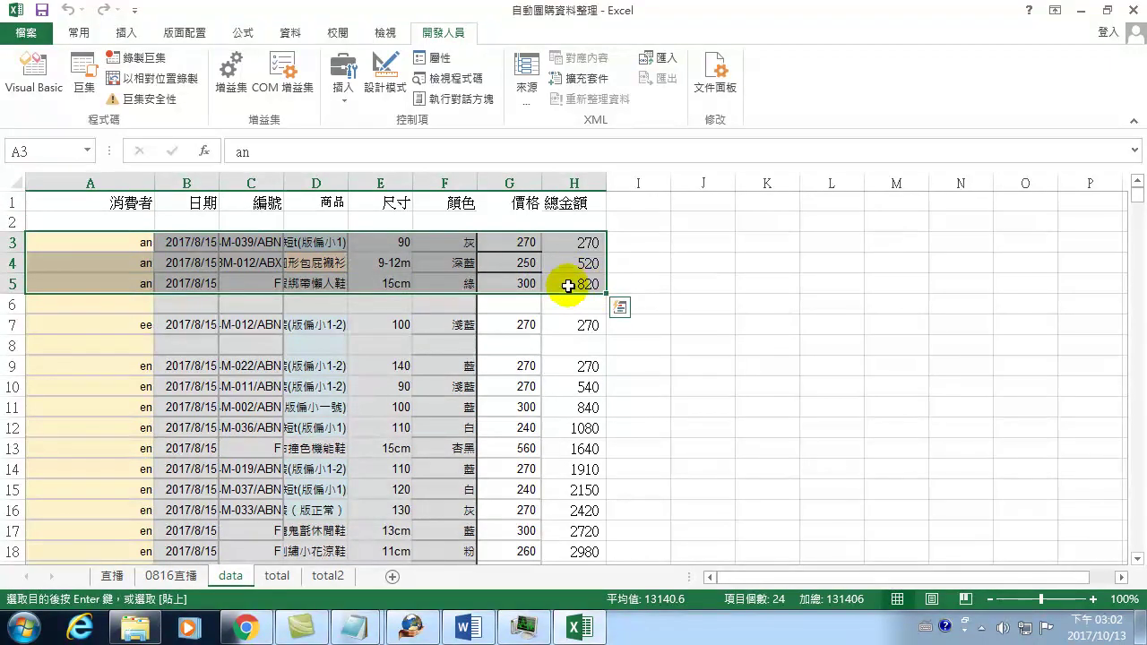
drag(123, 283, 512, 290)
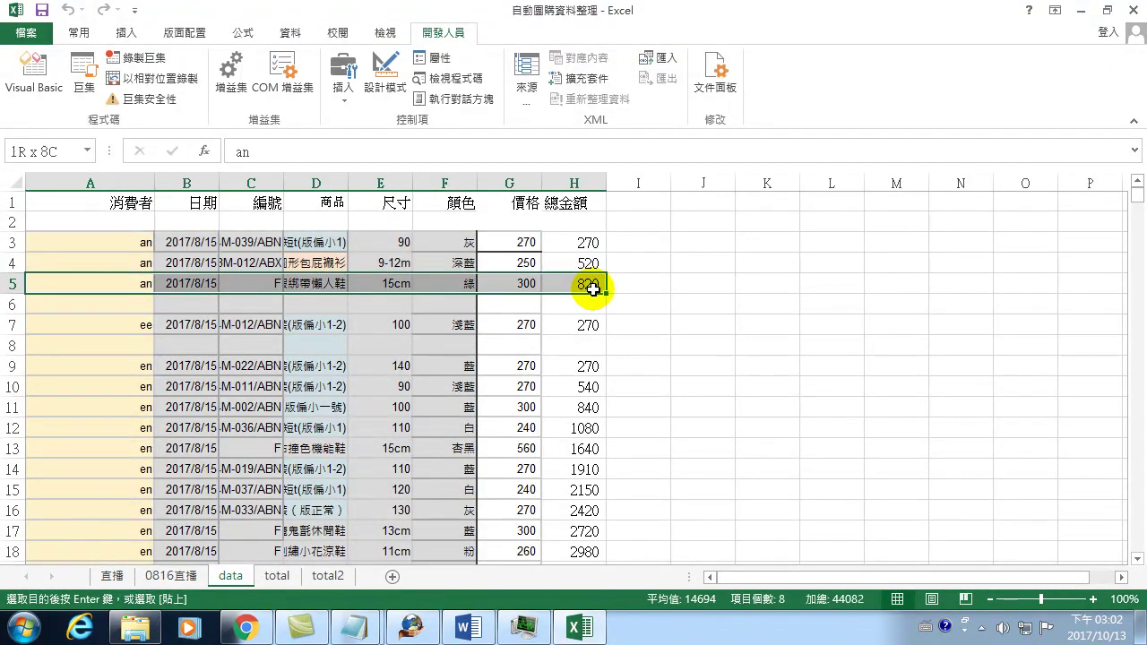
key(ctrl+v)
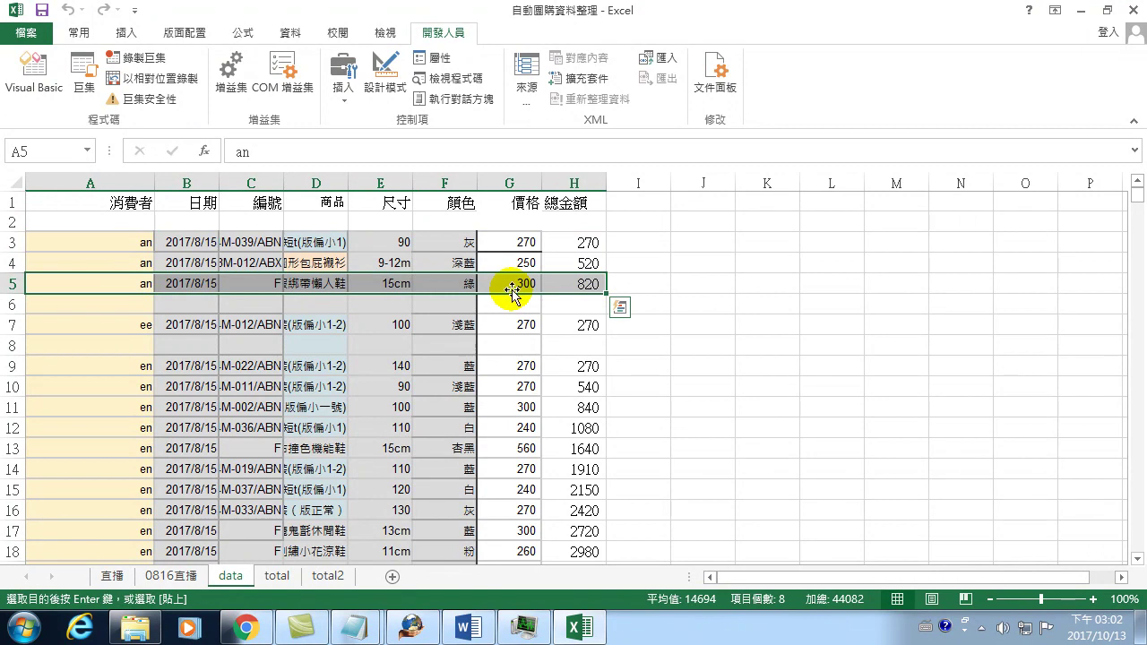
mouse_move(93, 321)
mouse_down()
mouse_move(219, 311)
mouse_move(588, 325)
mouse_up()
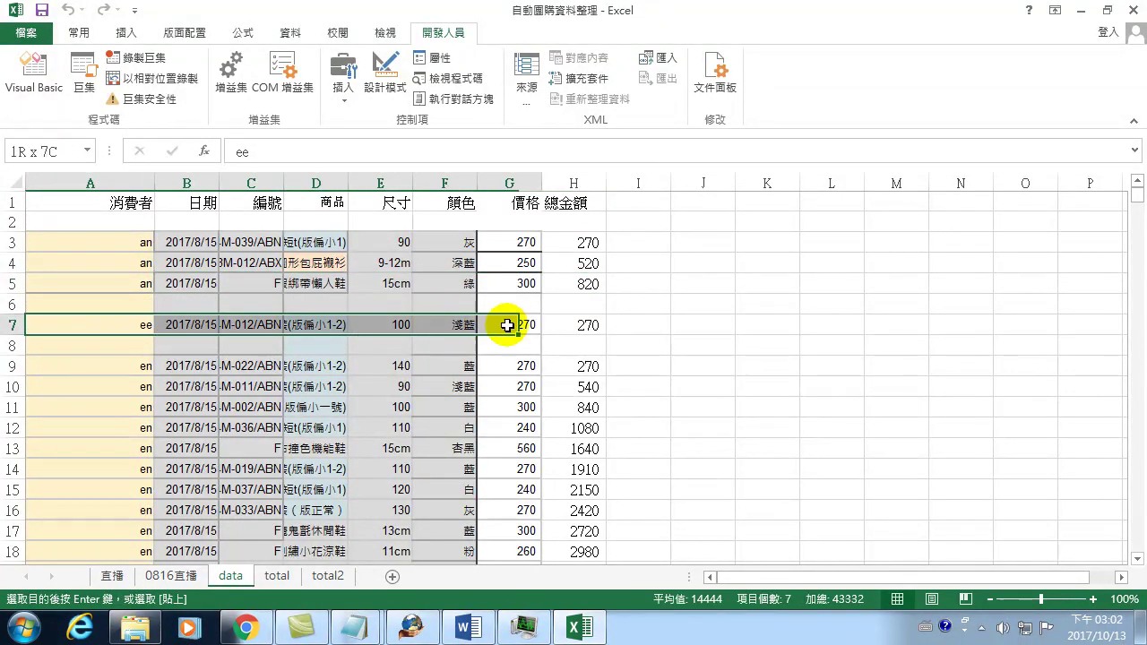
mouse_move(143, 366)
mouse_down()
mouse_move(546, 573)
mouse_move(545, 466)
mouse_up()
drag(125, 465, 570, 471)
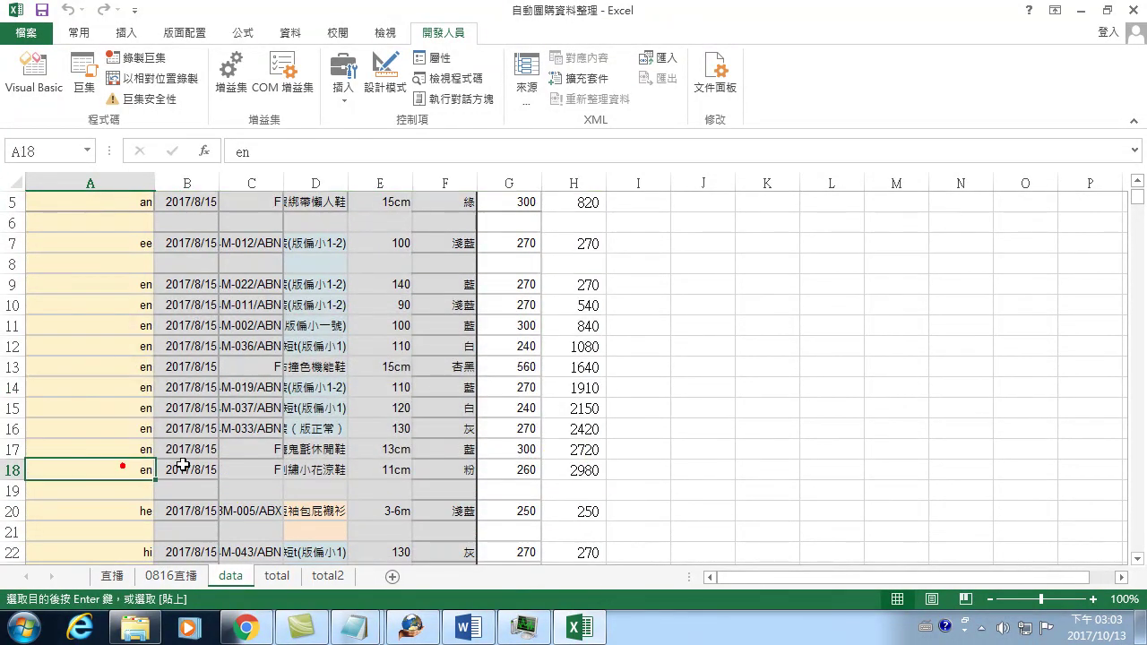
click(277, 576)
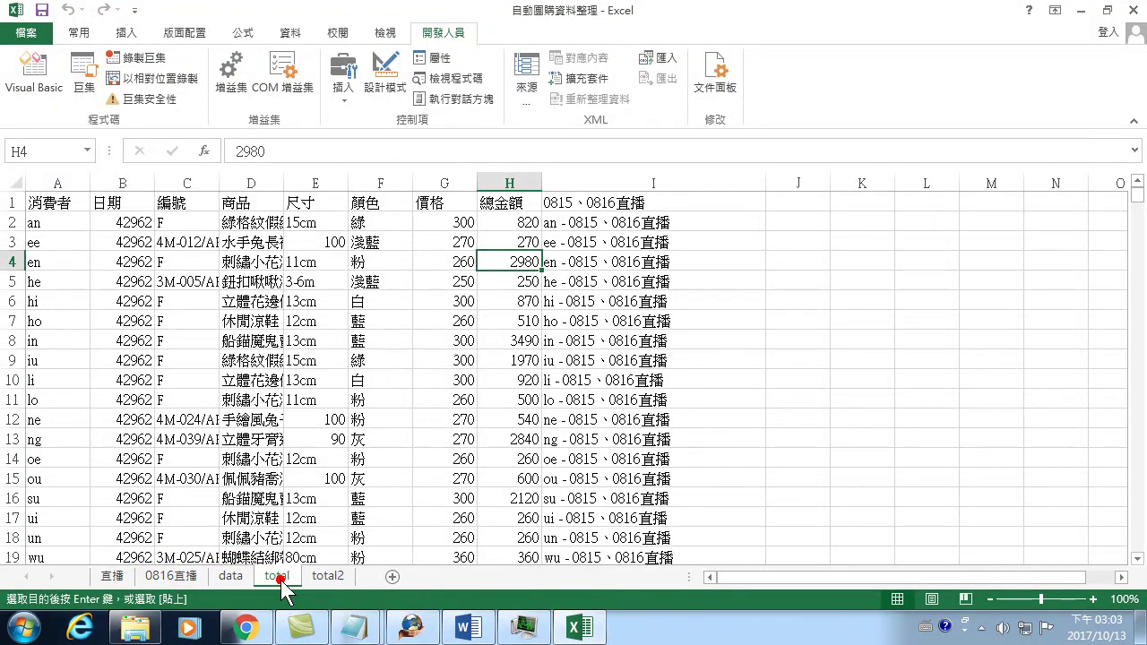
click(329, 575)
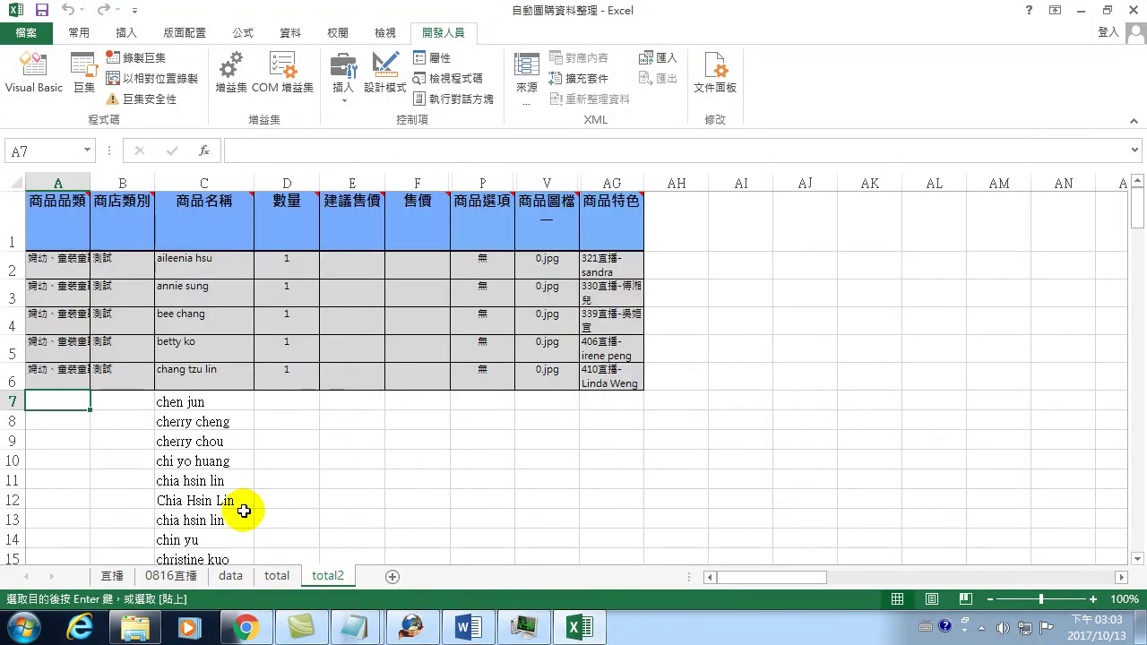
click(277, 575)
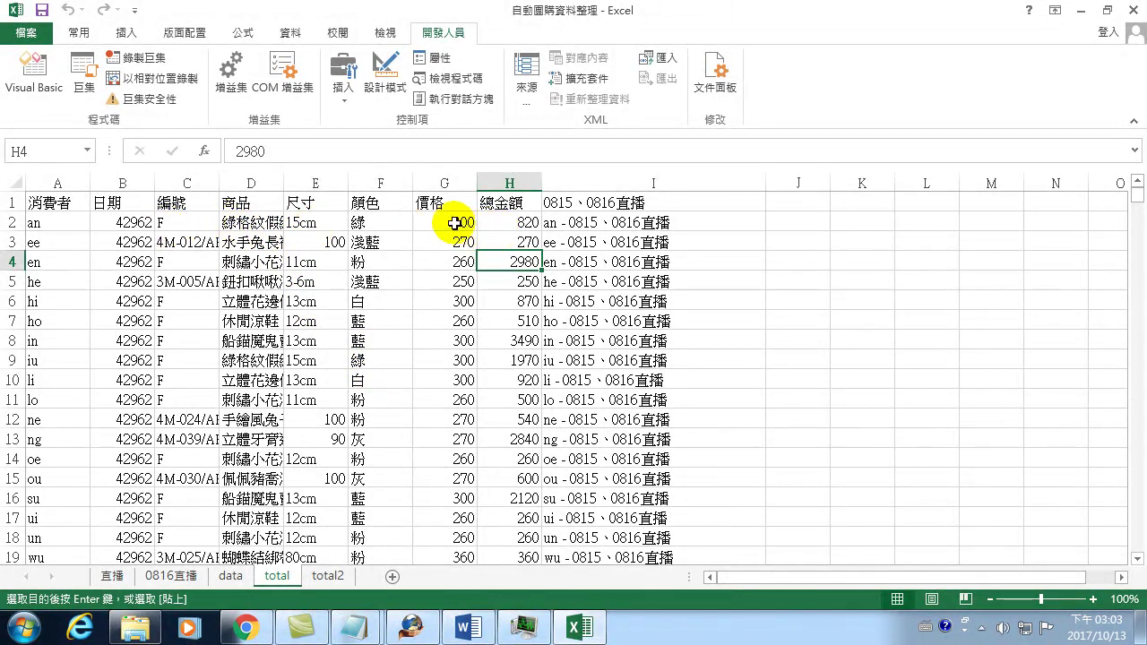
click(546, 224)
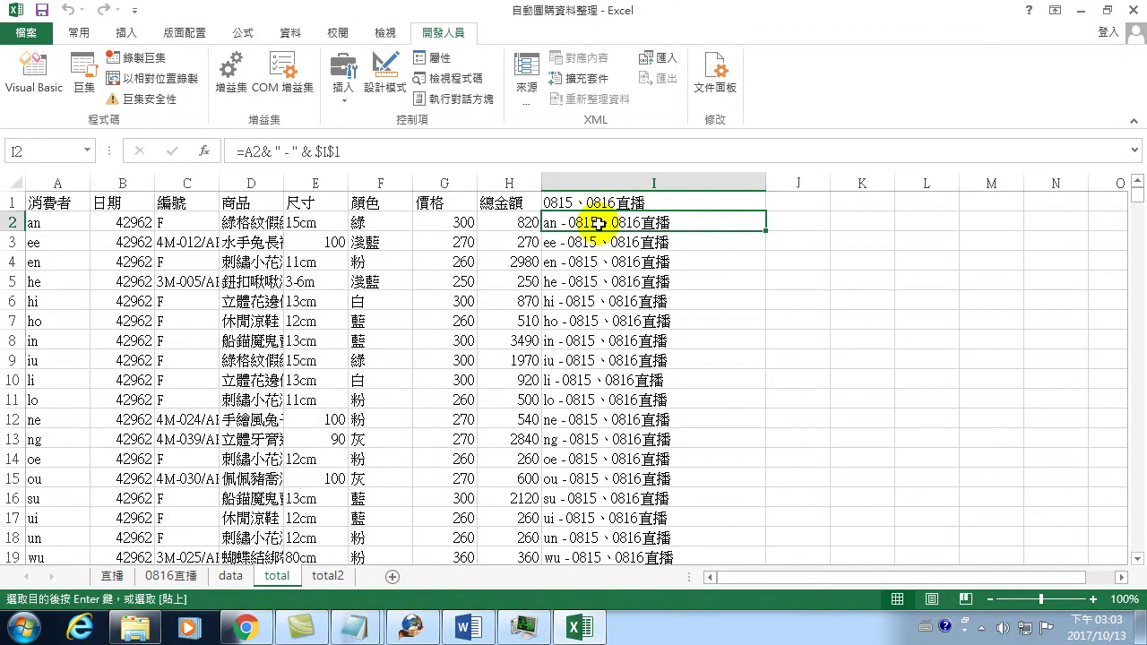
click(328, 576)
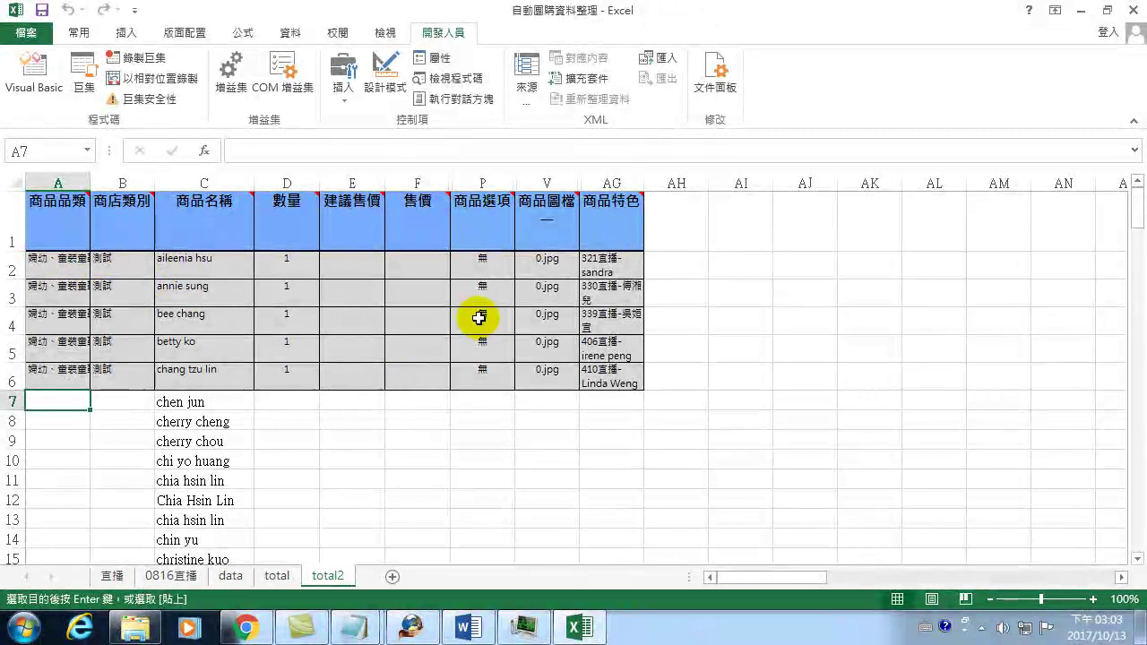
click(773, 576)
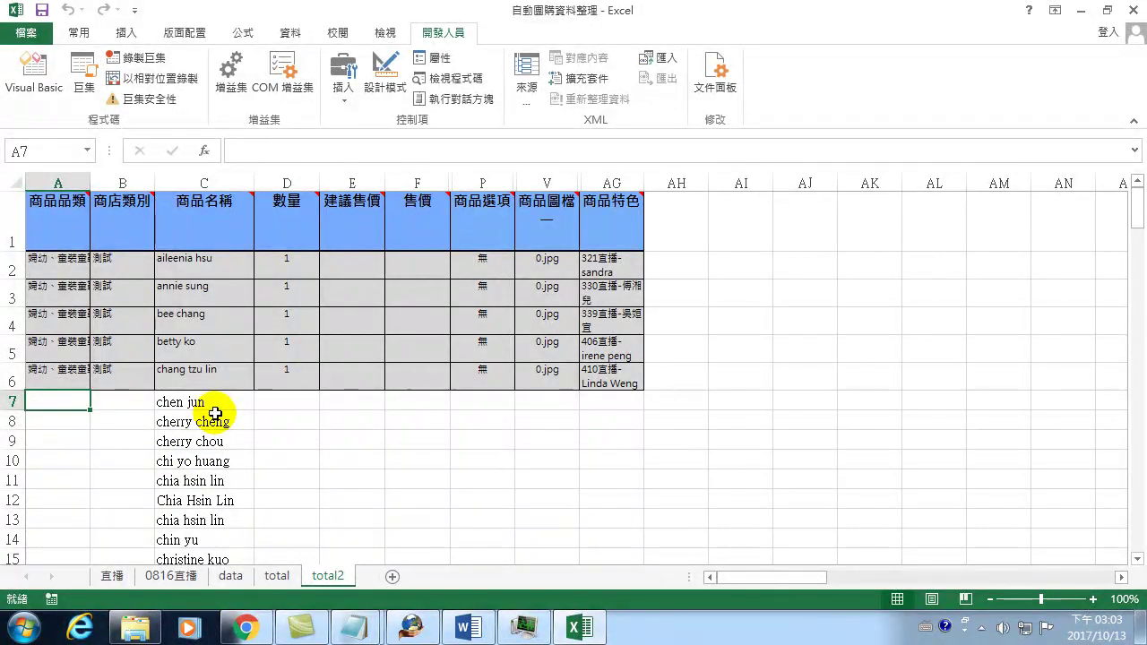
click(211, 268)
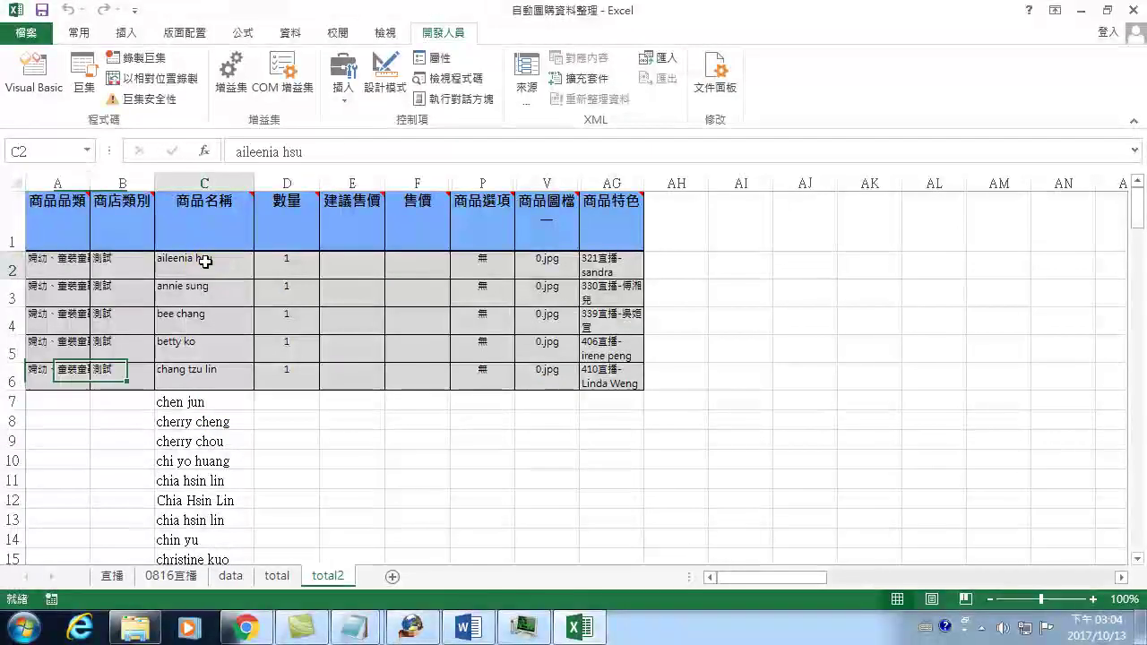
click(276, 577)
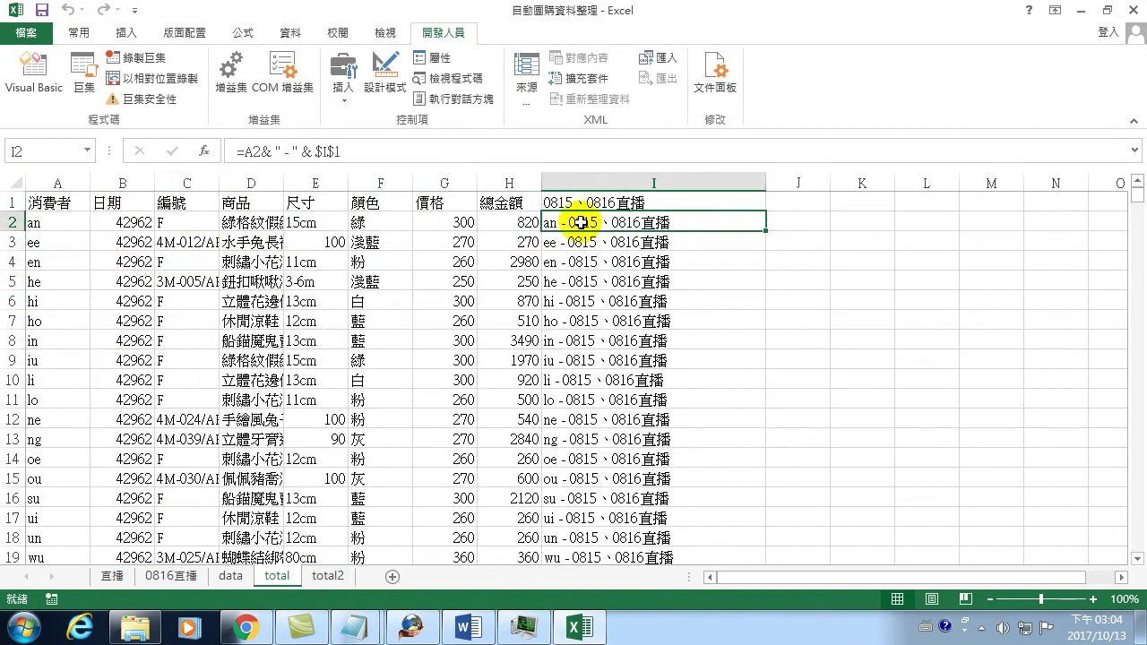
mouse_move(583, 220)
mouse_down()
mouse_move(586, 307)
mouse_move(625, 475)
mouse_up()
click(328, 576)
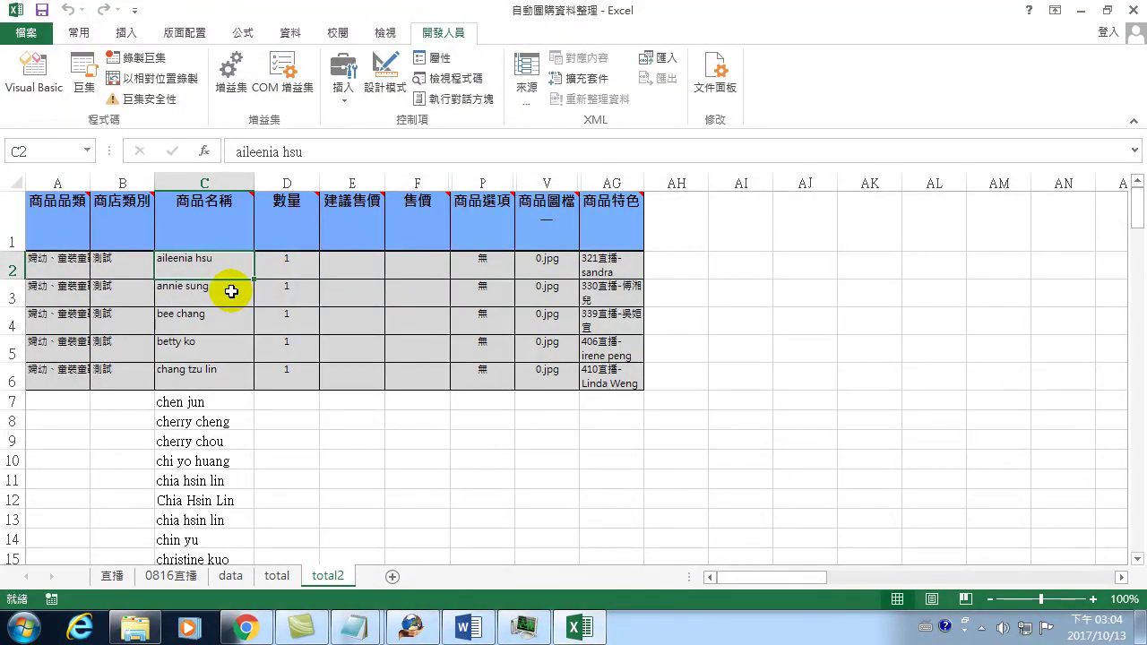
click(275, 576)
click(618, 224)
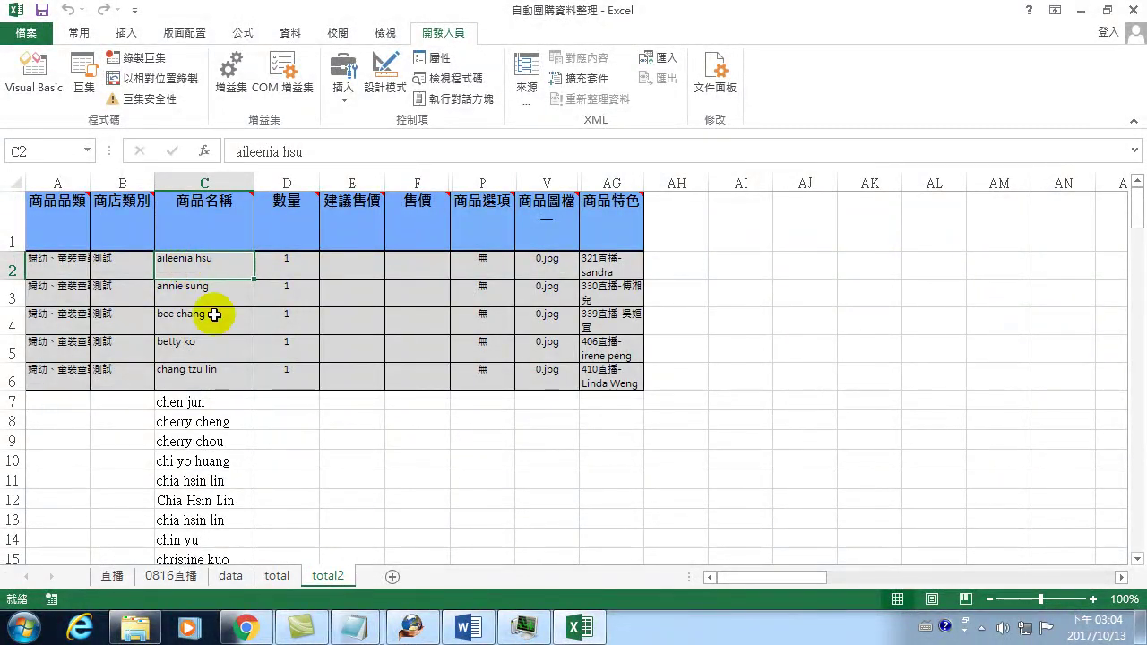
click(280, 579)
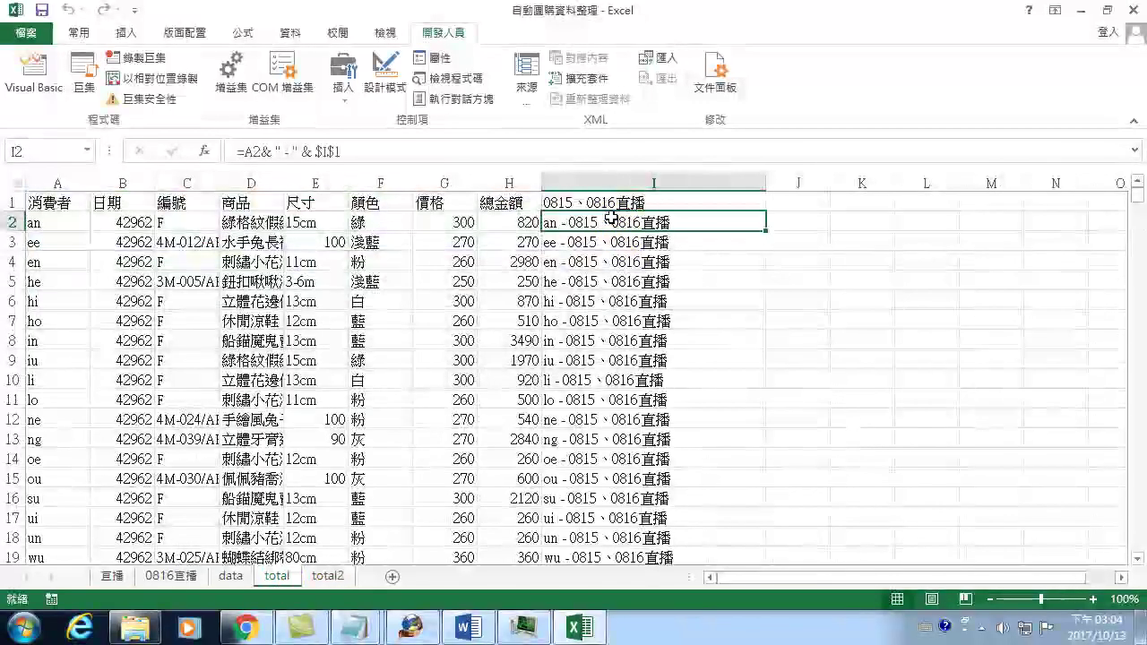
drag(620, 232, 631, 494)
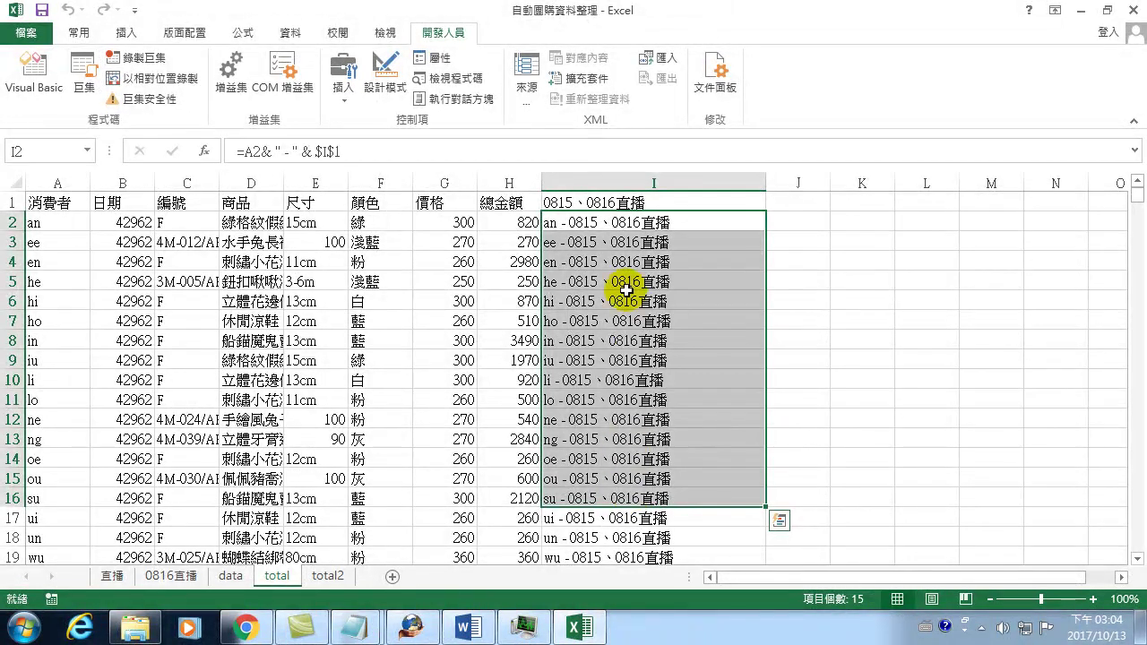
mouse_move(622, 224)
mouse_down()
mouse_move(610, 639)
mouse_move(627, 281)
mouse_up()
mouse_move(596, 446)
mouse_down()
mouse_move(599, 583)
mouse_move(592, 423)
mouse_up()
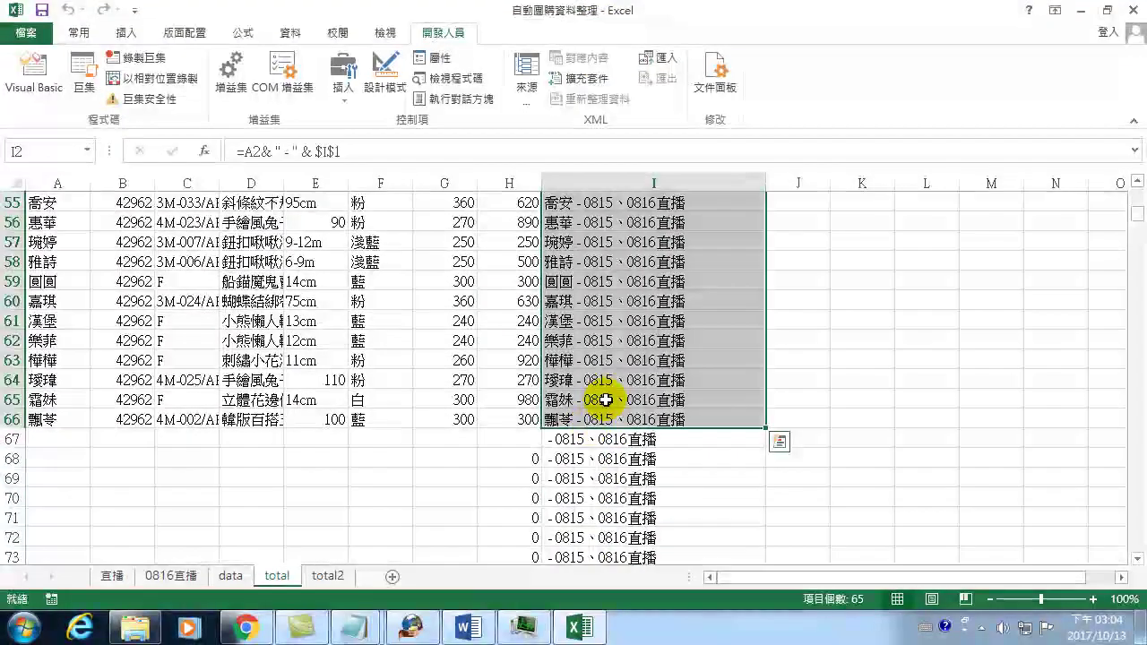
click(328, 578)
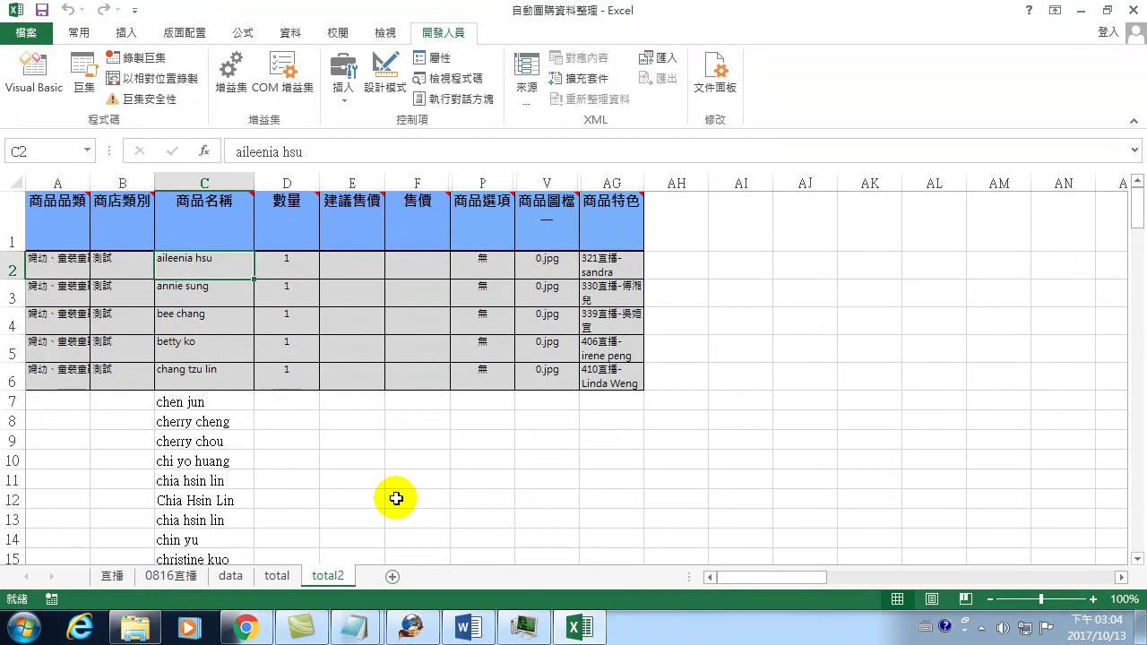
click(282, 578)
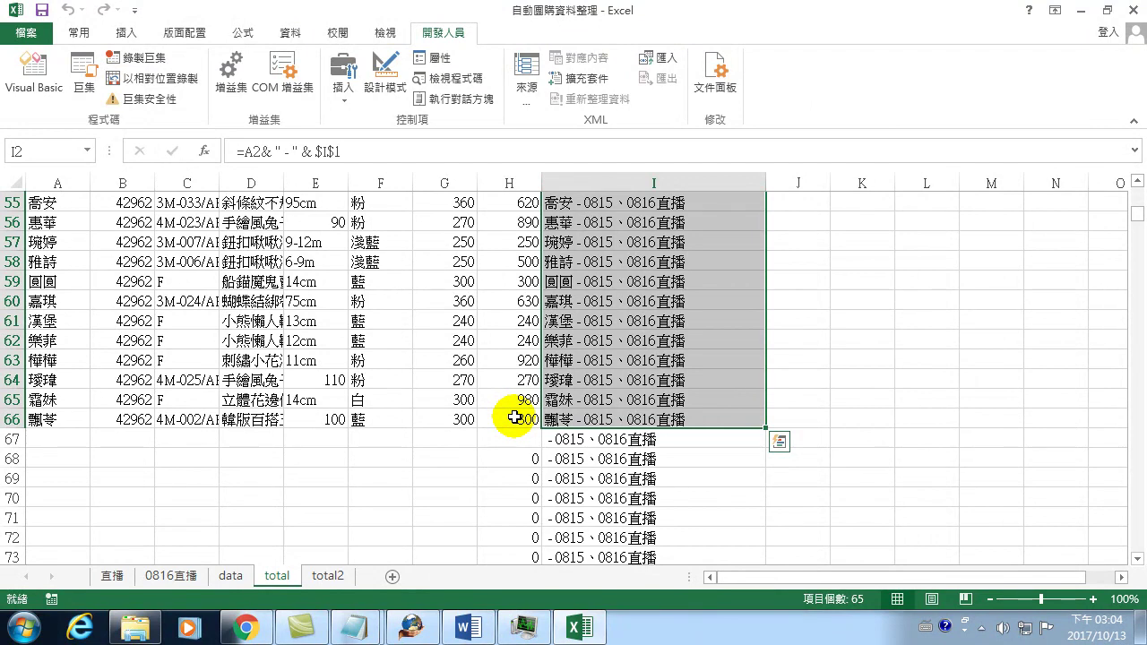
mouse_move(516, 417)
mouse_down()
mouse_move(516, 106)
mouse_move(505, 225)
mouse_up()
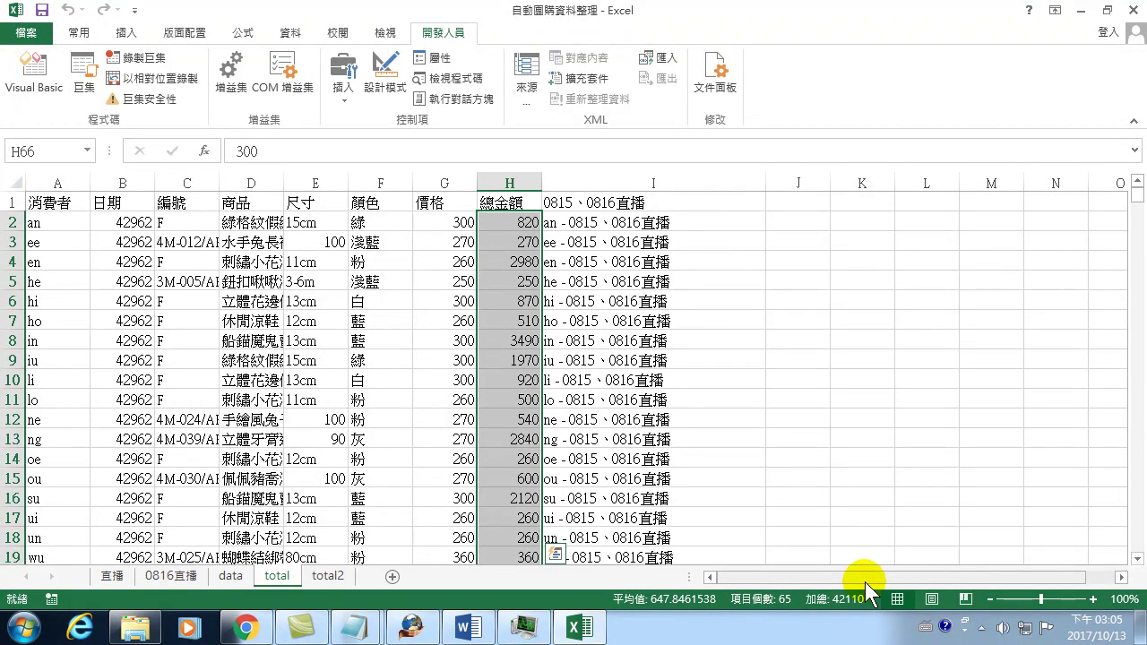
- On the 直播 sheet, cancel the workbook close and list the macros down to 執行直播
drag(512, 225, 514, 240)
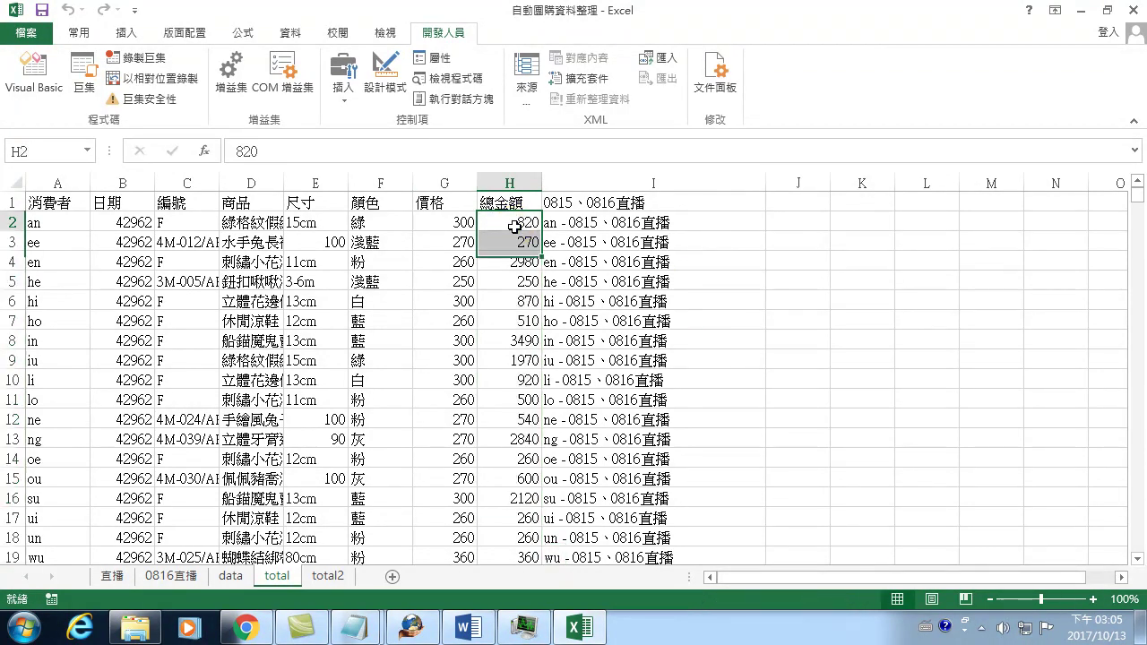
click(120, 576)
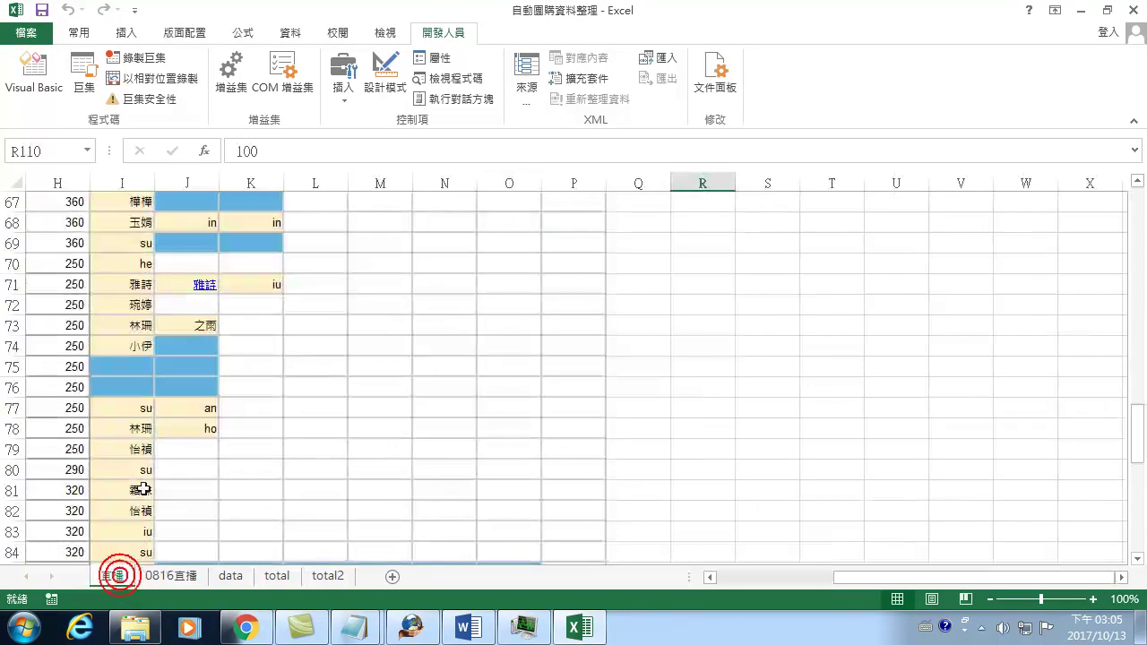
click(1133, 10)
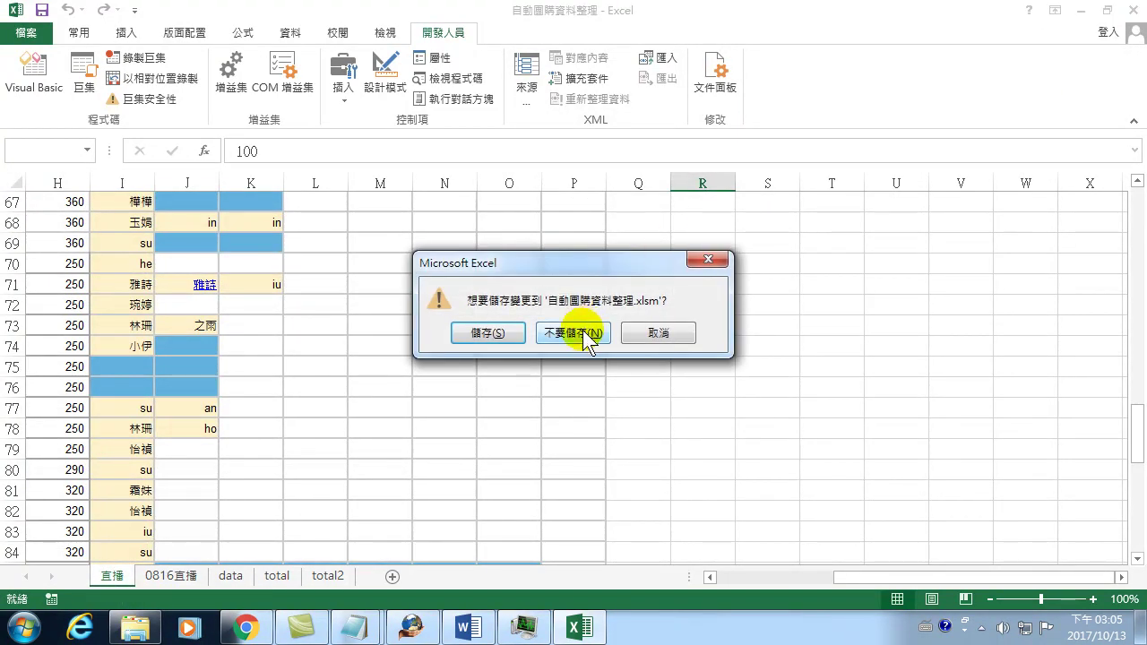
click(665, 332)
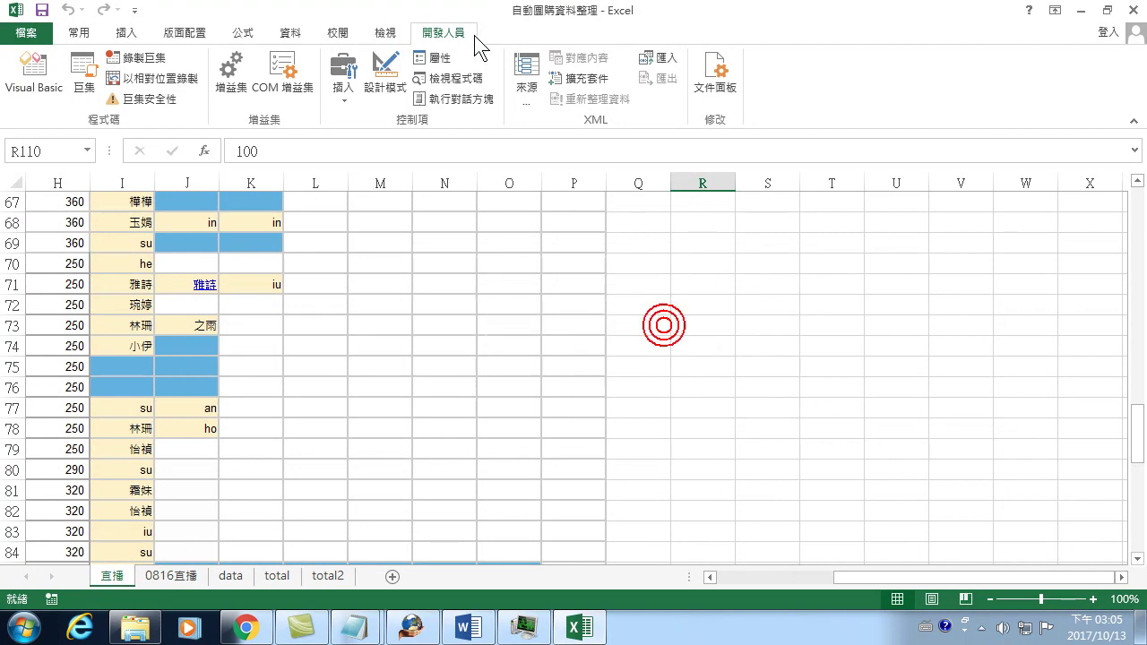
click(82, 77)
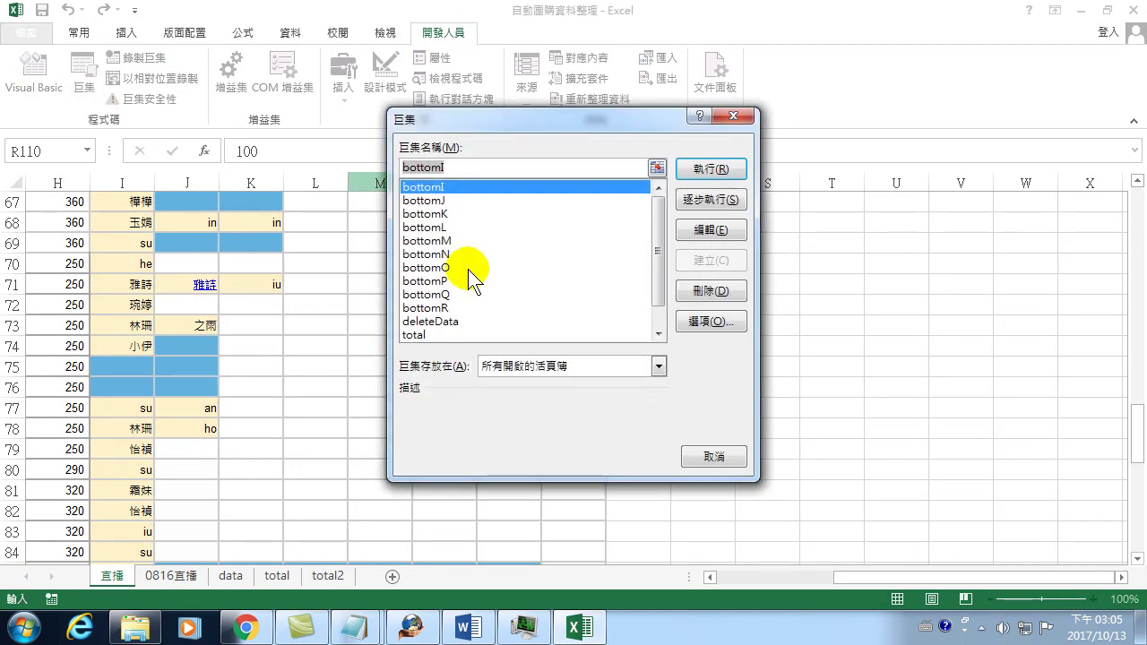
scroll(646, 260, down, 1)
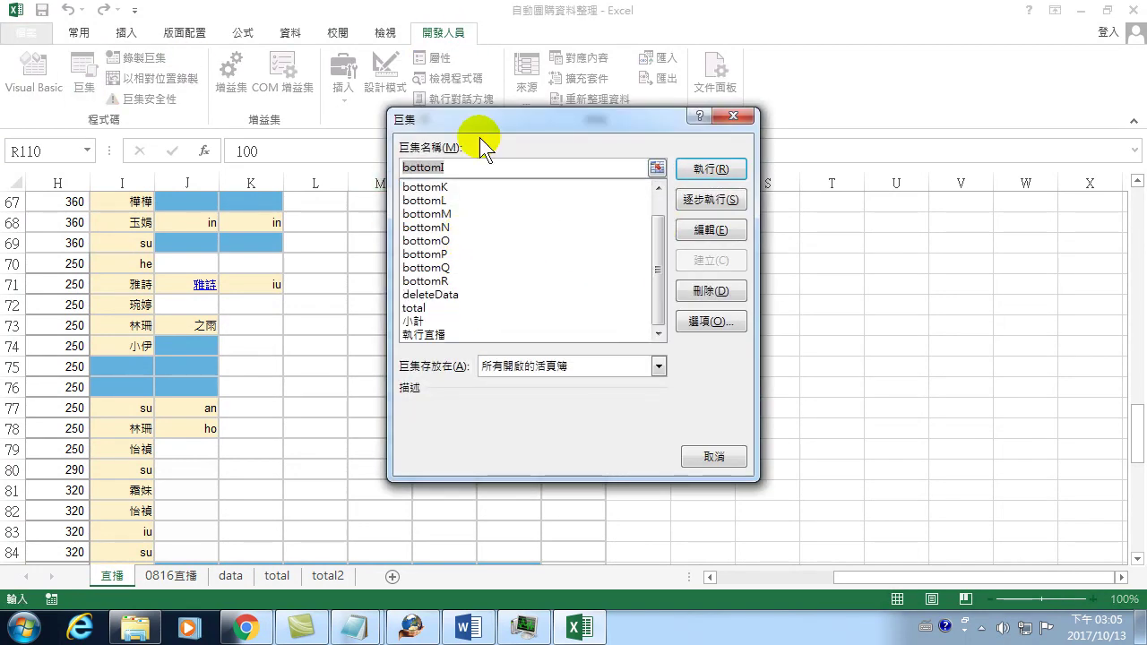